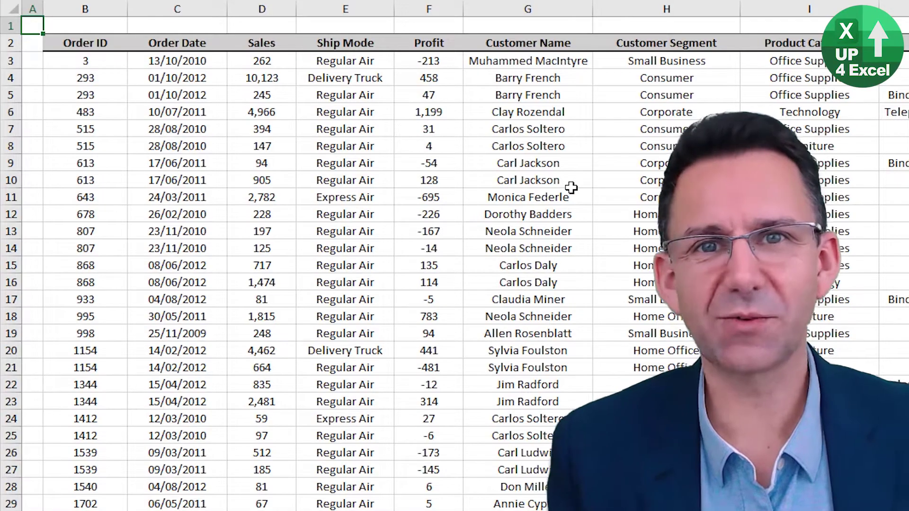
- Turn on AutoFilter for the orders table headers with Ctrl+Shift+L
{"action": "left_click", "coordinate": [319, 133]}
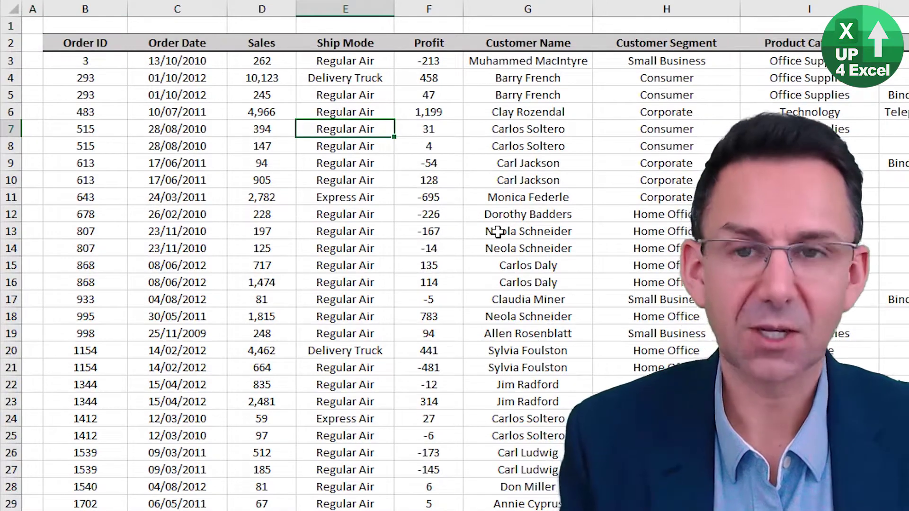
{"action": "key", "text": "ctrl+shift+l"}
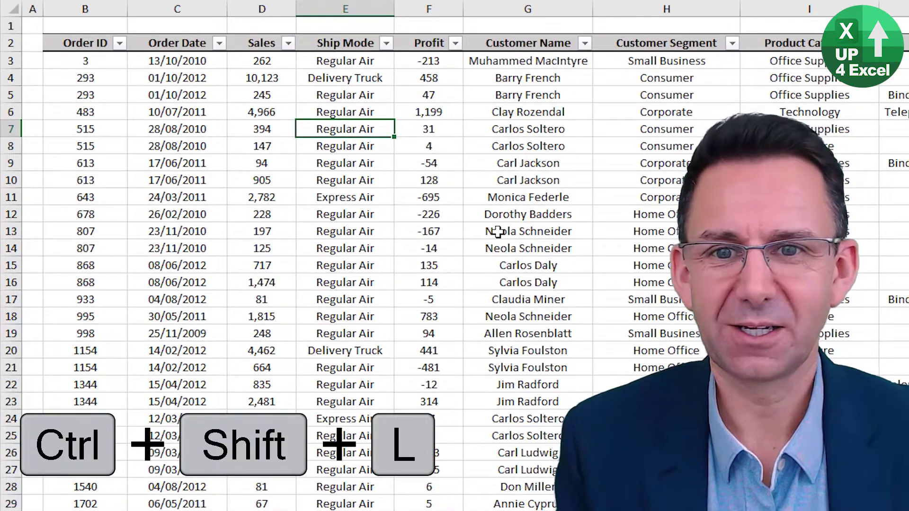
{"action": "left_click", "coordinate": [386, 43]}
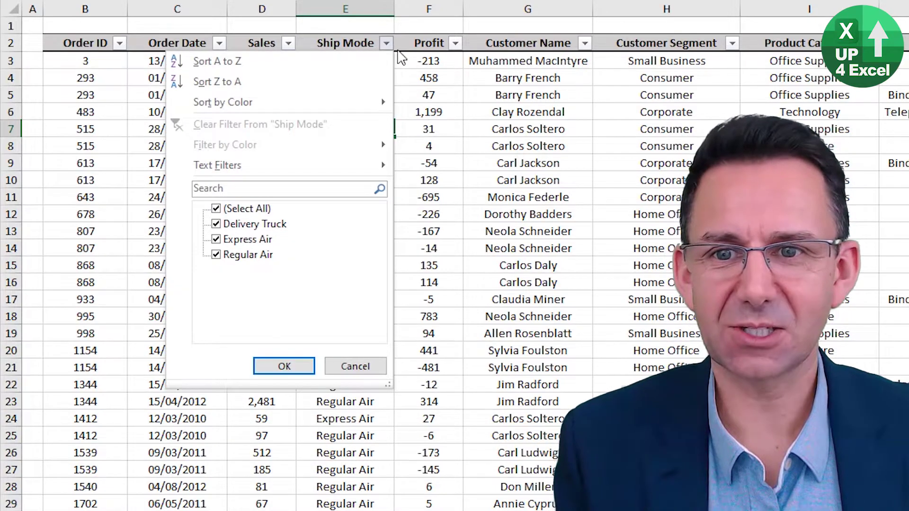
{"action": "left_click", "coordinate": [386, 46]}
- Browse the Ship Mode filter options from the keyboard without changing anything
{"action": "left_click", "coordinate": [348, 43]}
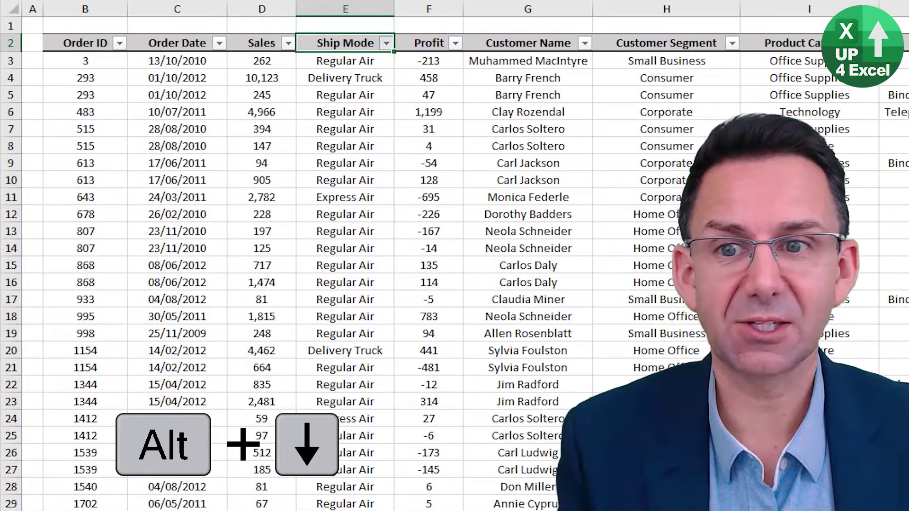
{"action": "key", "text": "alt+Down"}
{"action": "key", "text": "Down"}
{"action": "key", "text": "Down"}
{"action": "key", "text": "Down"}
{"action": "key", "text": "Down"}
{"action": "key", "text": "Down"}
{"action": "key", "text": "Down"}
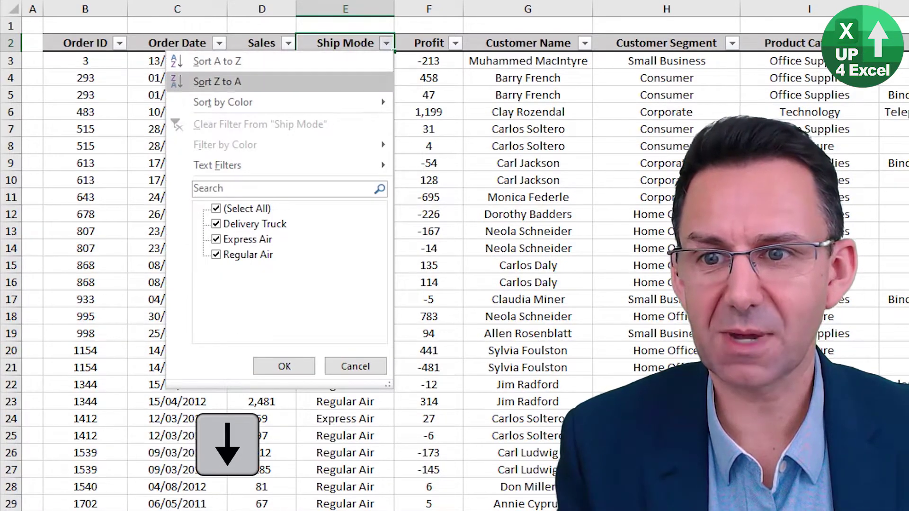
{"action": "key", "text": "Right"}
{"action": "key", "text": "Left"}
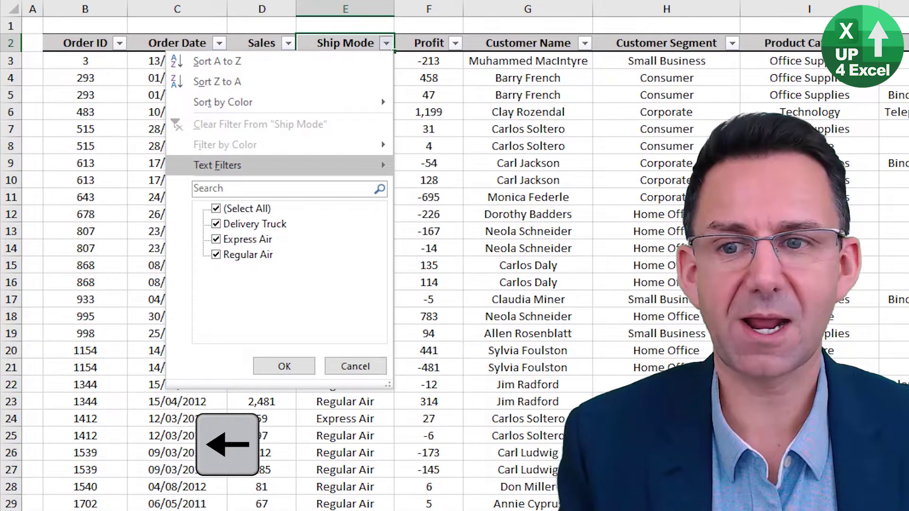
{"action": "key", "text": "Down"}
{"action": "key", "text": "Down"}
{"action": "key", "text": "Down"}
{"action": "key", "text": "Return"}
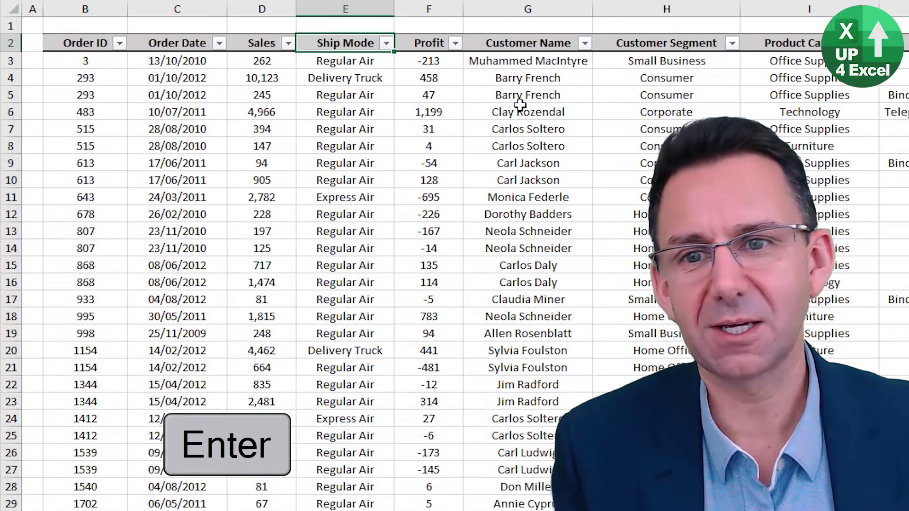
- Filter Ship Mode to show only Regular Air shipments
{"action": "left_click", "coordinate": [387, 43]}
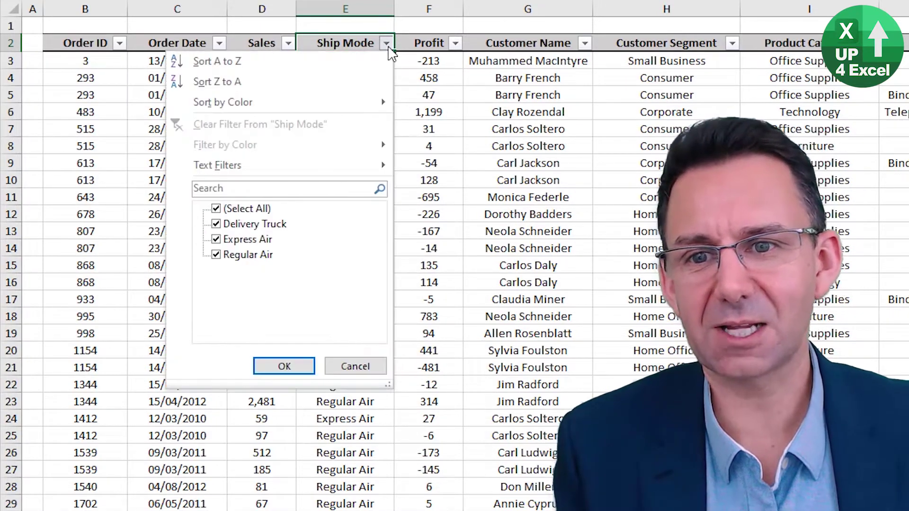
{"action": "left_click", "coordinate": [246, 210]}
{"action": "left_click", "coordinate": [247, 254]}
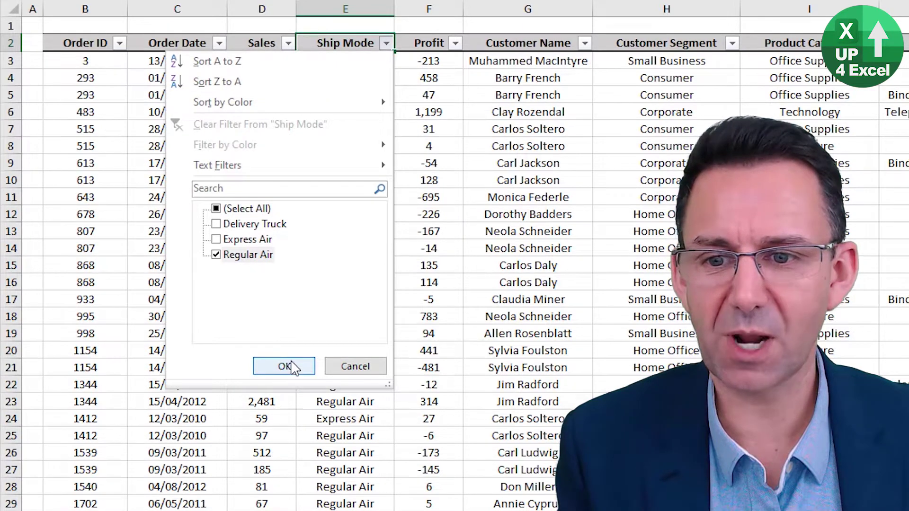
{"action": "left_click", "coordinate": [294, 366]}
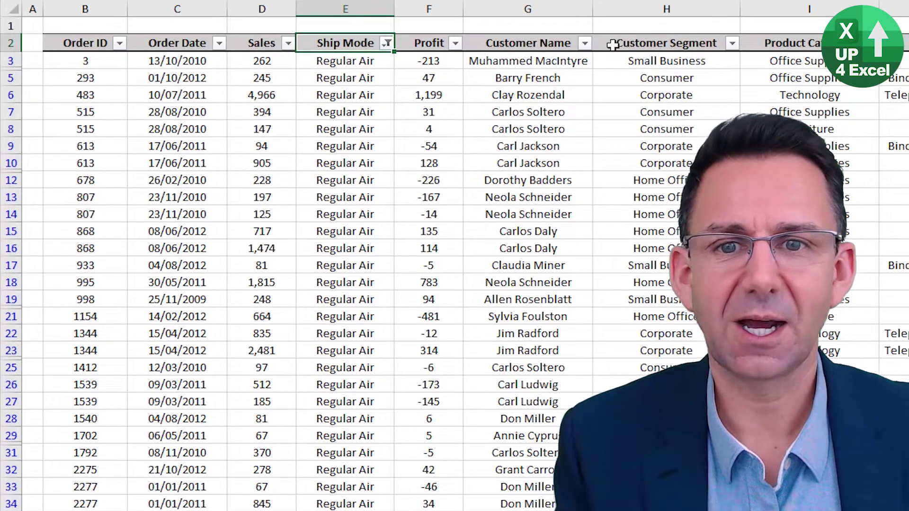
{"action": "left_click", "coordinate": [585, 43]}
{"action": "left_click", "coordinate": [428, 207]}
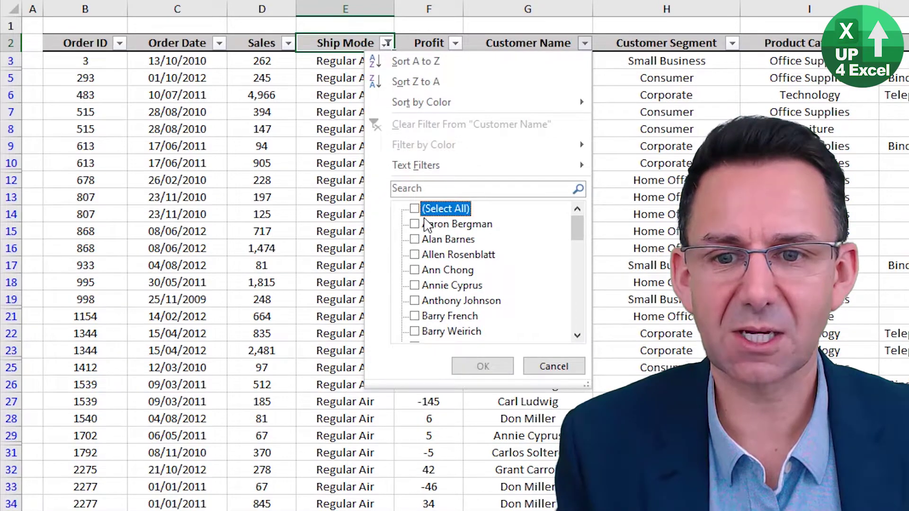
{"action": "left_click", "coordinate": [429, 302]}
{"action": "left_click", "coordinate": [479, 367]}
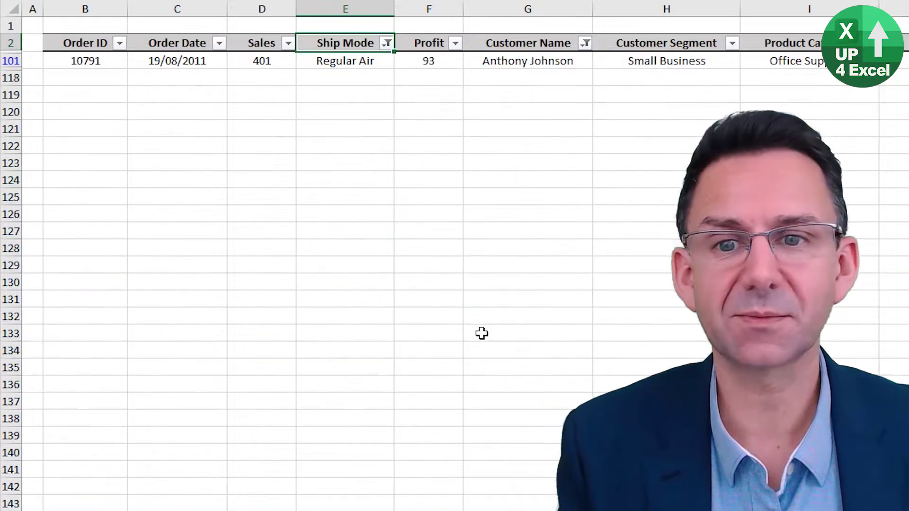
- Clear the Customer Name filter from the header and turn AutoFilter off
{"action": "left_click", "coordinate": [507, 59]}
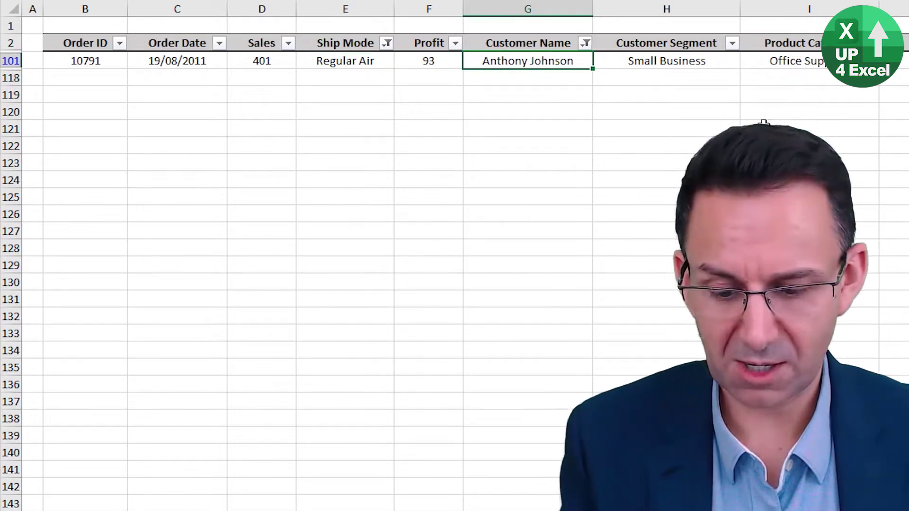
{"action": "key", "text": "Up"}
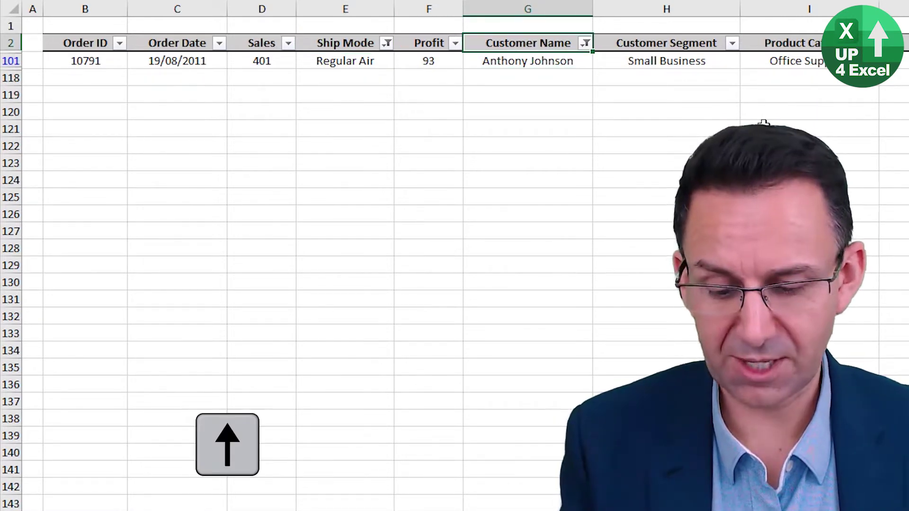
{"action": "key", "text": "alt+Down"}
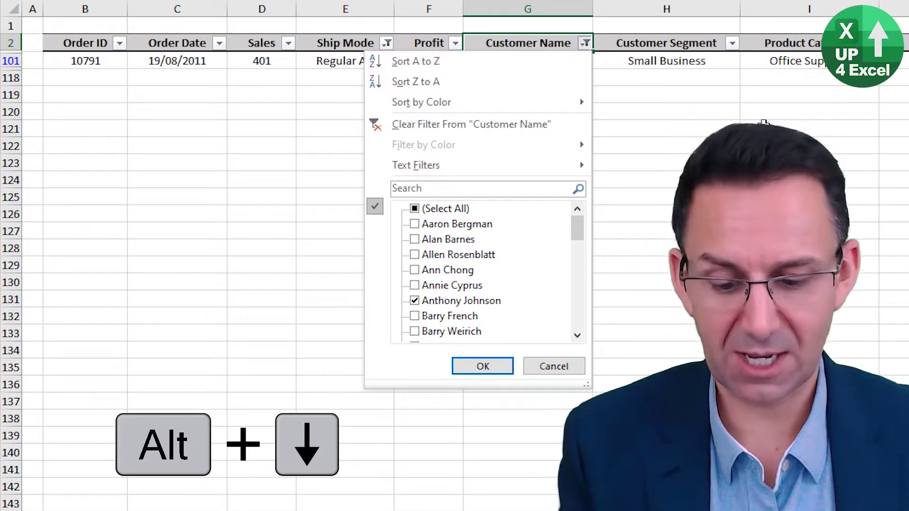
{"action": "key", "text": "c"}
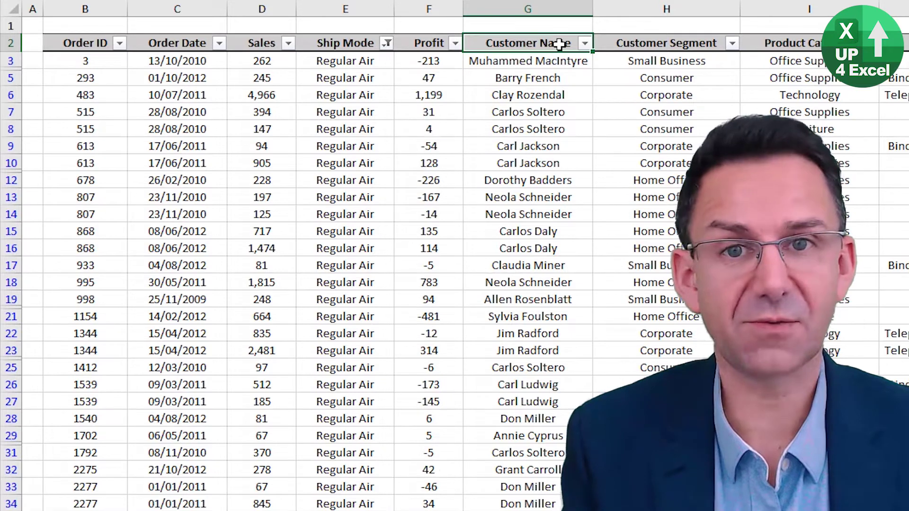
{"action": "key", "text": "ctrl+shift+l"}
{"action": "key", "text": "ctrl+shift+l"}
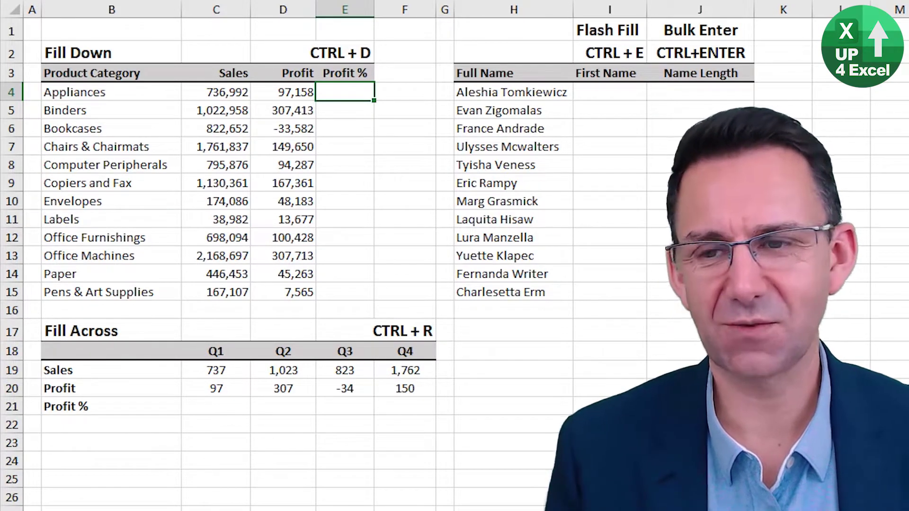
- Enter =D4/C4 in E4 and fill it down through E15 with Ctrl+D
{"action": "type", "text": "="}
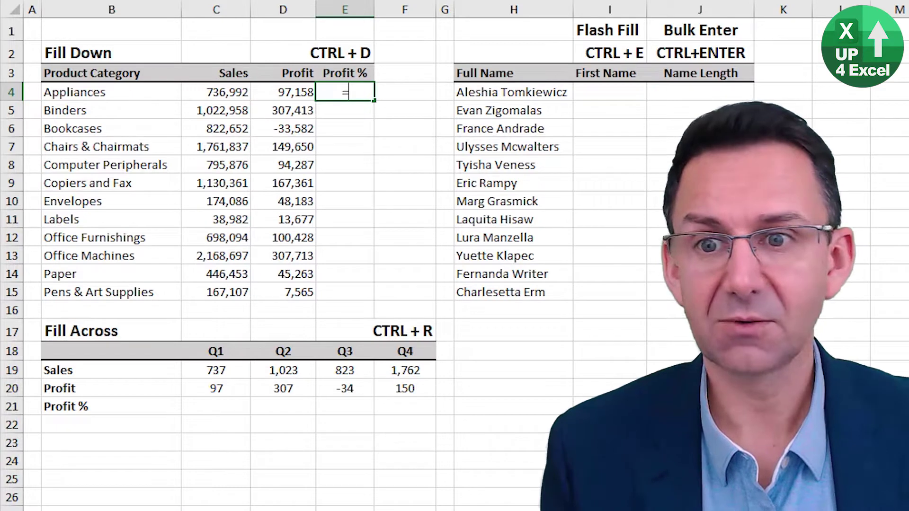
{"action": "key", "text": "Left"}
{"action": "type", "text": "/"}
{"action": "key", "text": "Left"}
{"action": "key", "text": "Left"}
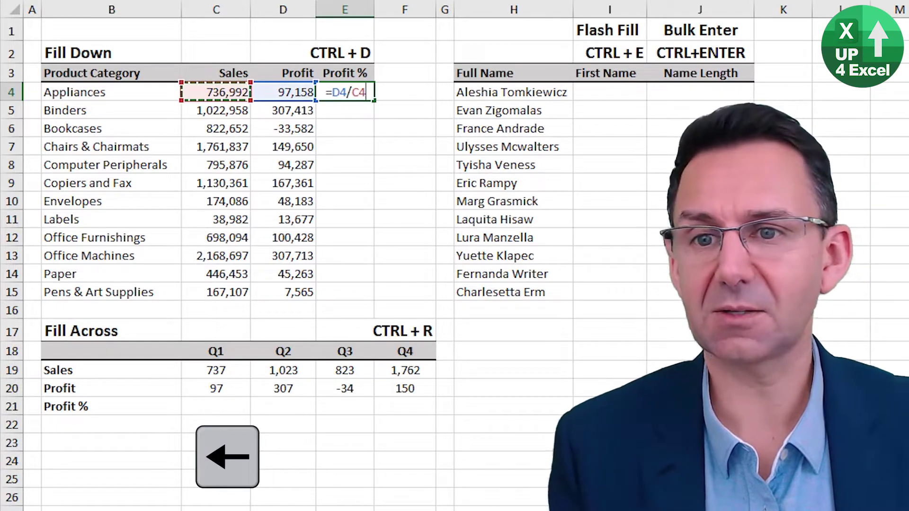
{"action": "key", "text": "Return"}
{"action": "key", "text": "Up"}
{"action": "key", "text": "shift+Down"}
{"action": "key", "text": "shift+Down"}
{"action": "key", "text": "shift+Down"}
{"action": "key", "text": "shift+Down"}
{"action": "key", "text": "shift+Down"}
{"action": "key", "text": "shift+Down"}
{"action": "key", "text": "shift+Down"}
{"action": "key", "text": "shift+Down"}
{"action": "key", "text": "shift+Down"}
{"action": "key", "text": "shift+Down"}
{"action": "key", "text": "shift+Down"}
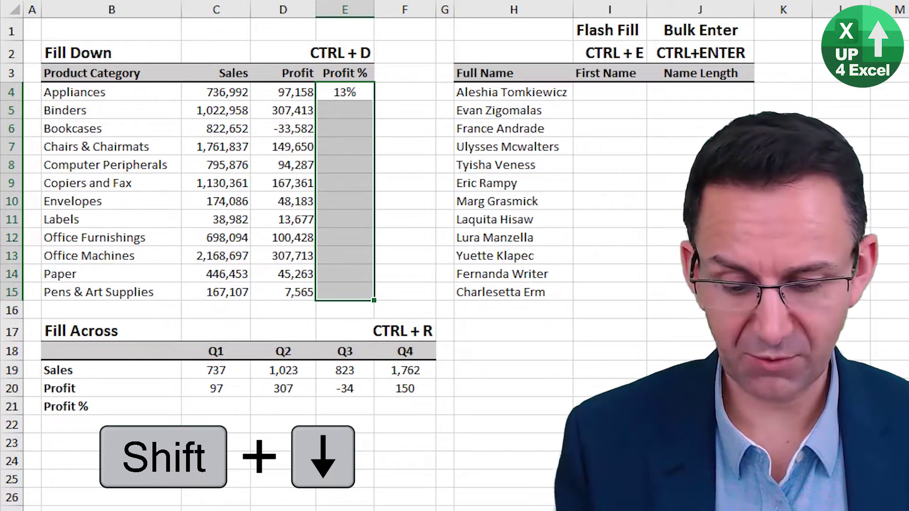
{"action": "key", "text": "ctrl+d"}
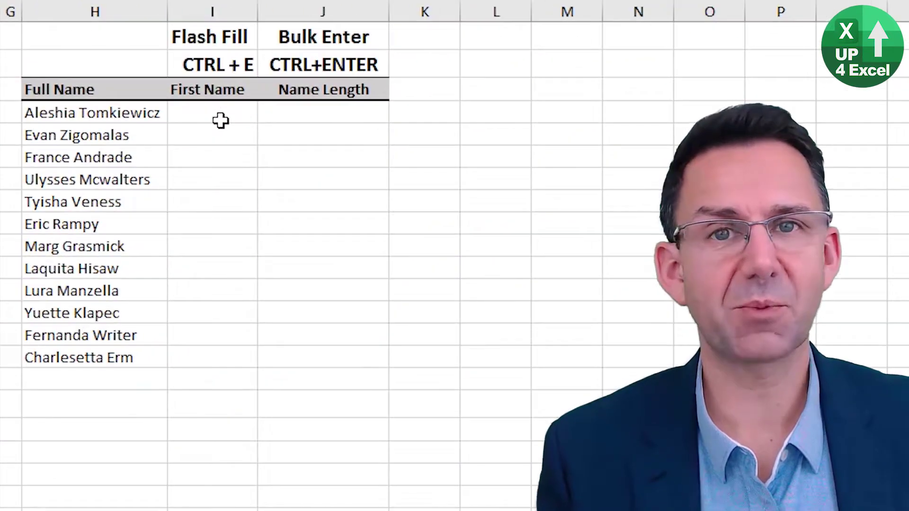
- Type Aleshia in I4, then Flash Fill the remaining first names with Ctrl+E
{"action": "left_click", "coordinate": [220, 121]}
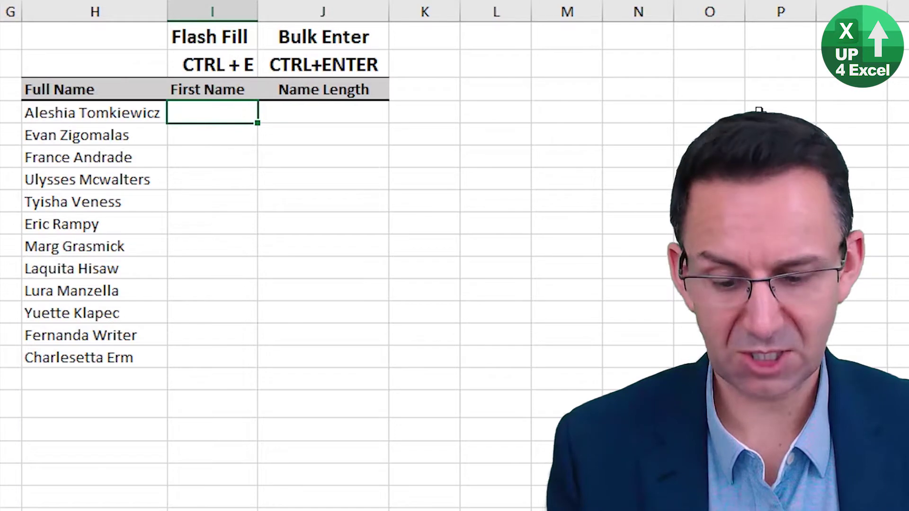
{"action": "type", "text": "Ale"}
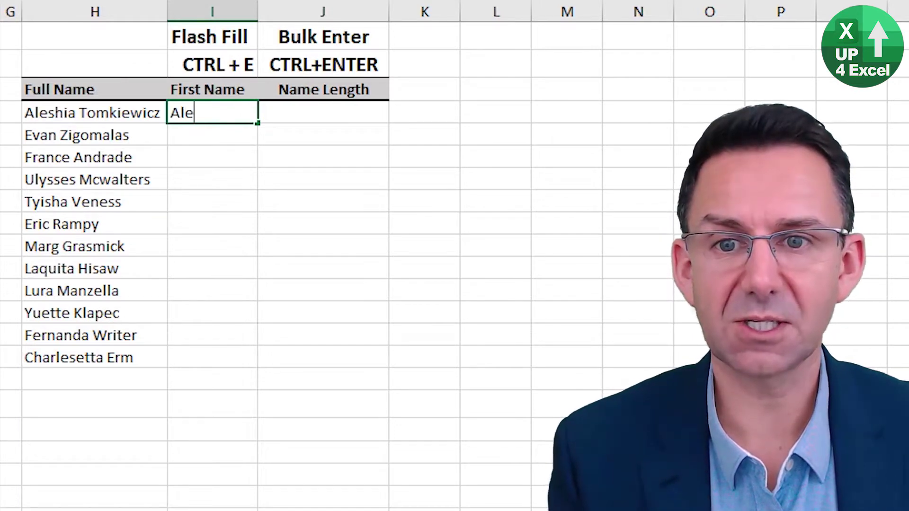
{"action": "type", "text": "shia"}
{"action": "key", "text": "Return"}
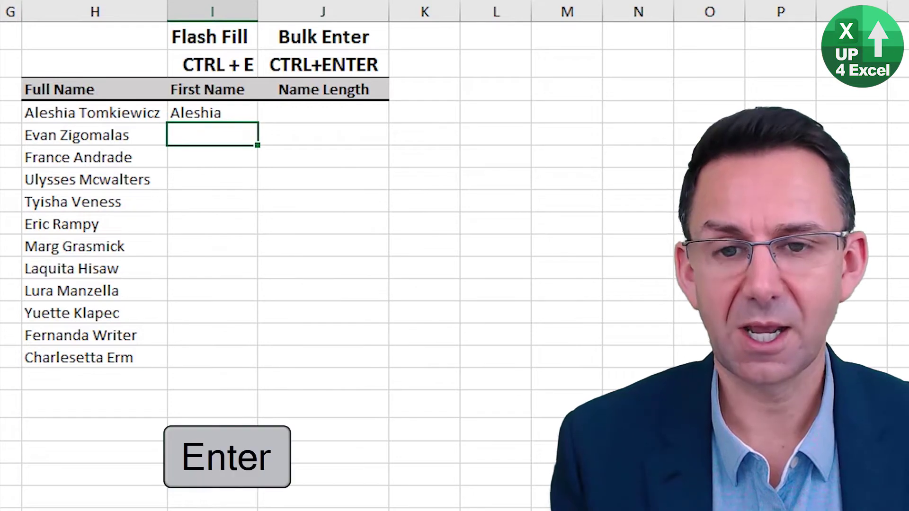
{"action": "key", "text": "ctrl+e"}
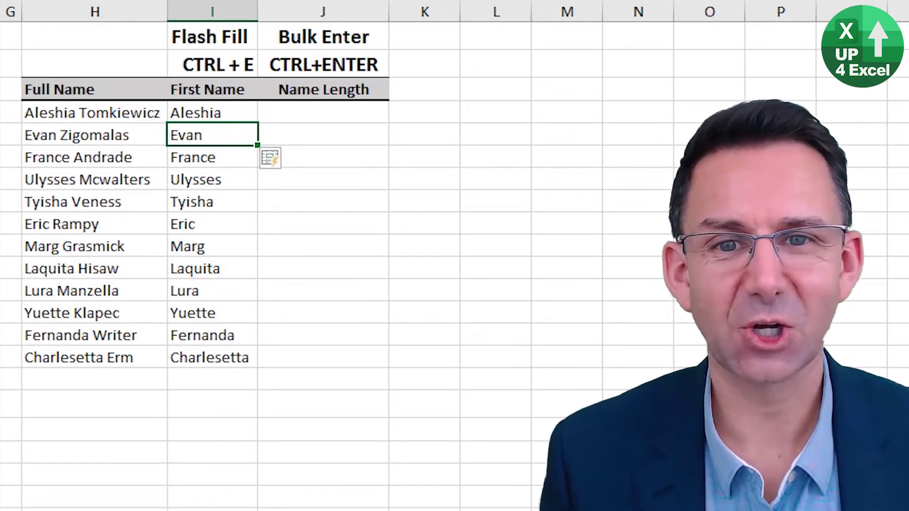
{"action": "left_click", "coordinate": [323, 113]}
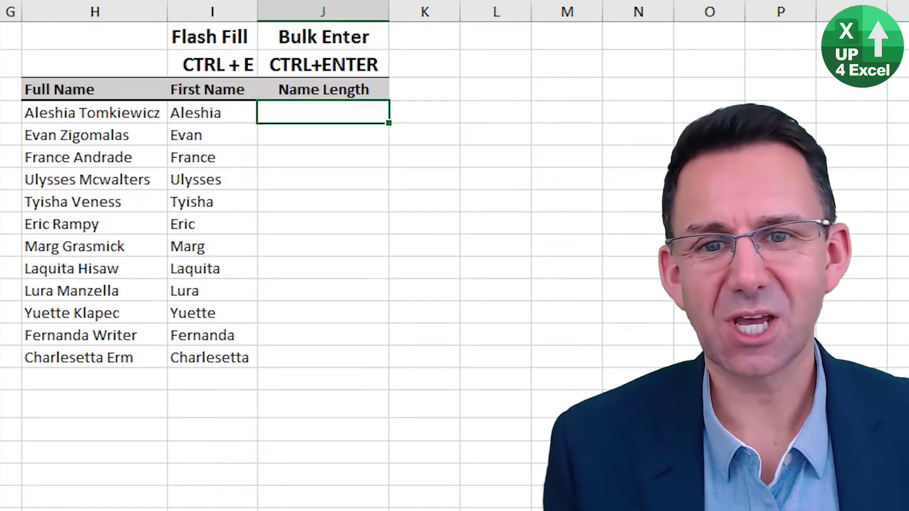
- Enter =LEN(I4) into all Name Length cells J4:J15 at once with Ctrl+Enter
{"action": "key", "text": "shift+Down"}
{"action": "key", "text": "shift+Down"}
{"action": "key", "text": "shift+Down"}
{"action": "key", "text": "shift+Down"}
{"action": "key", "text": "shift+Down"}
{"action": "key", "text": "shift+Down"}
{"action": "key", "text": "shift+Down"}
{"action": "key", "text": "shift+Down"}
{"action": "key", "text": "shift+Down"}
{"action": "key", "text": "shift+Down"}
{"action": "key", "text": "shift+Down"}
{"action": "key", "text": "shift+Down"}
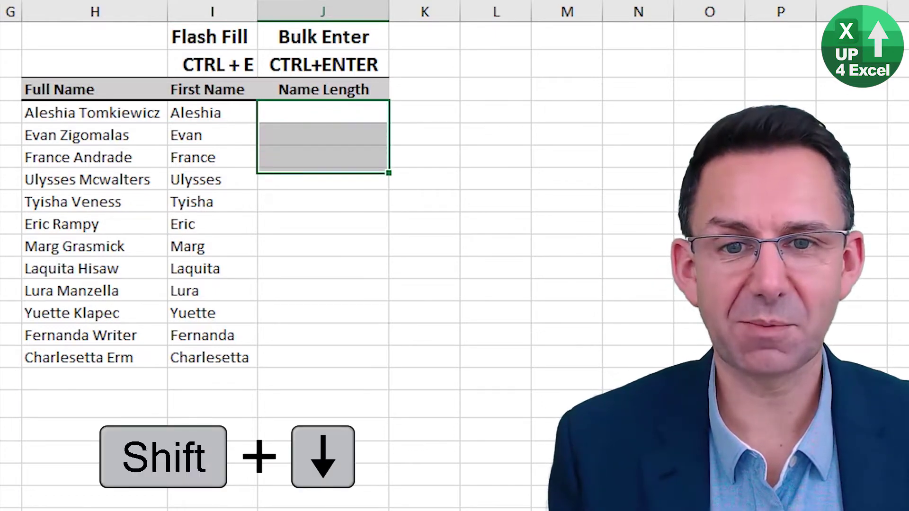
{"action": "key", "text": "shift+Up"}
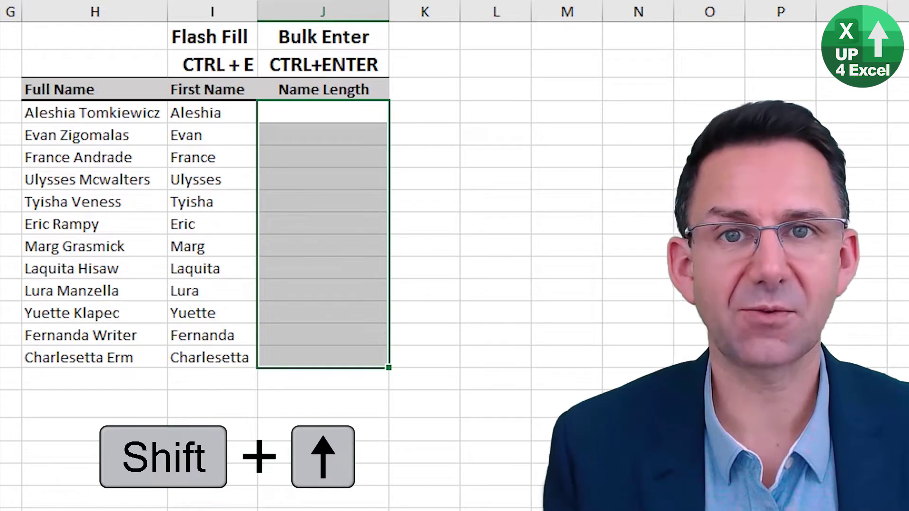
{"action": "type", "text": "=len("}
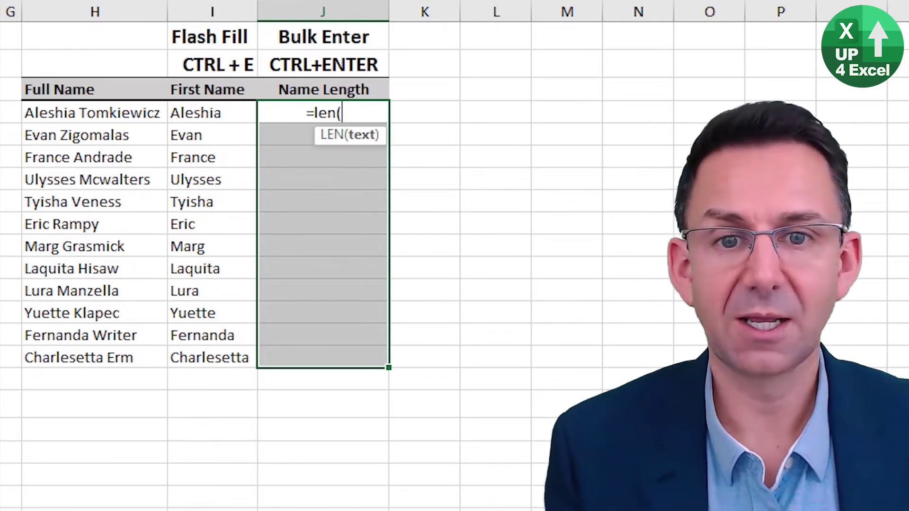
{"action": "key", "text": "Left"}
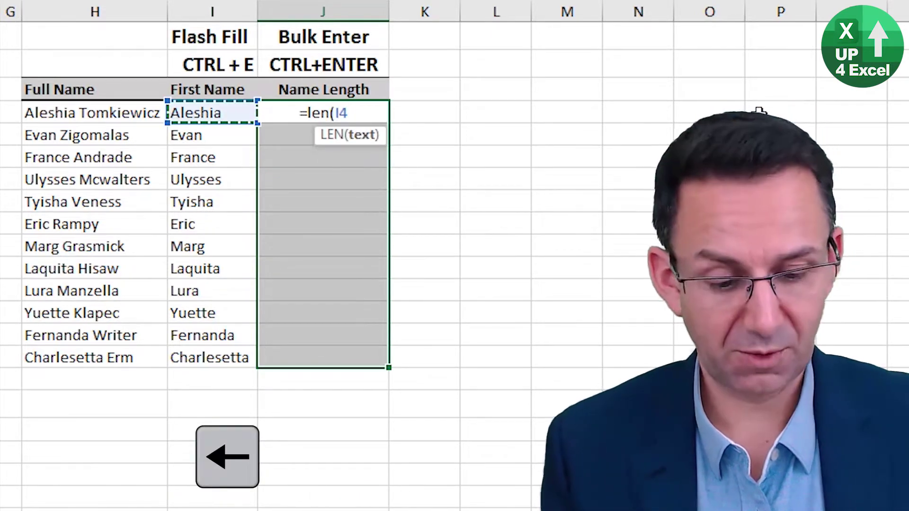
{"action": "type", "text": ")"}
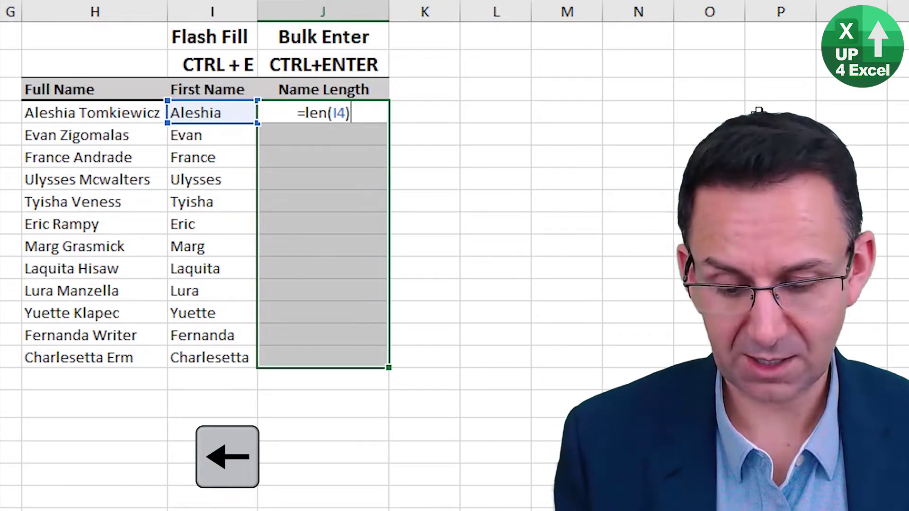
{"action": "key", "text": "ctrl+Return"}
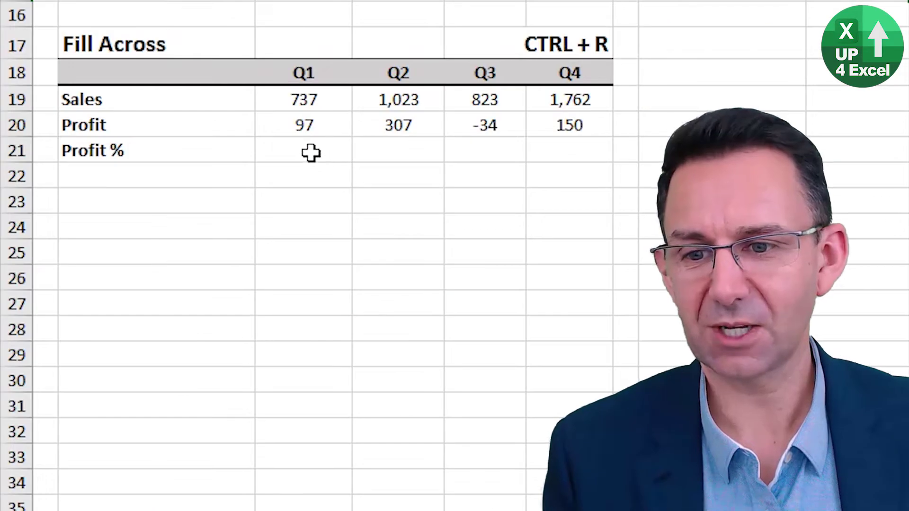
{"action": "left_click", "coordinate": [310, 151]}
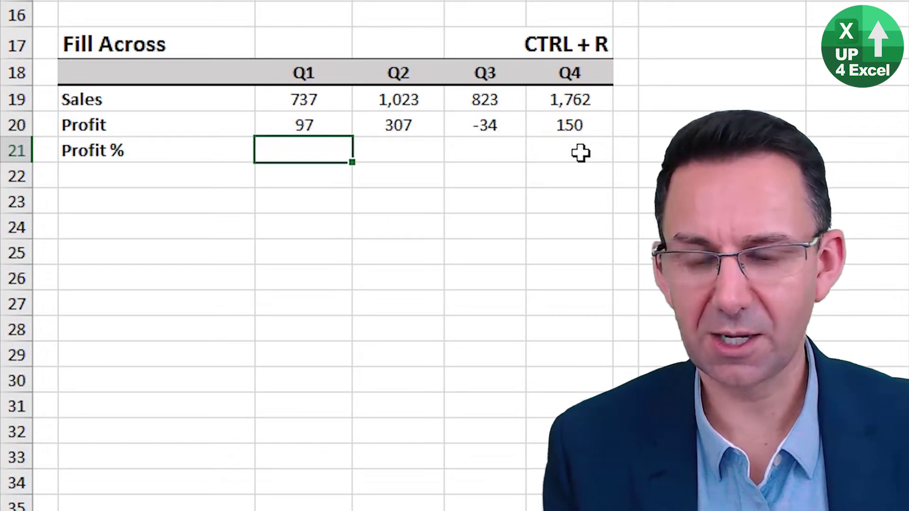
- Enter =C20/C19 in C21 and copy it across Q2–Q4 with Ctrl+R
{"action": "type", "text": "="}
{"action": "key", "text": "Up"}
{"action": "type", "text": "/"}
{"action": "key", "text": "Up"}
{"action": "key", "text": "Up"}
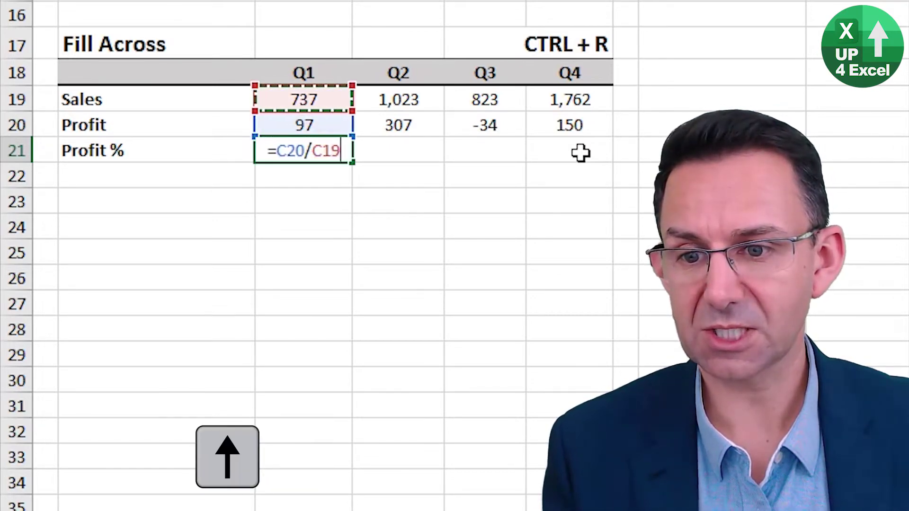
{"action": "key", "text": "Return"}
{"action": "key", "text": "Up"}
{"action": "key", "text": "shift+Right"}
{"action": "key", "text": "shift+Right"}
{"action": "key", "text": "shift+Right"}
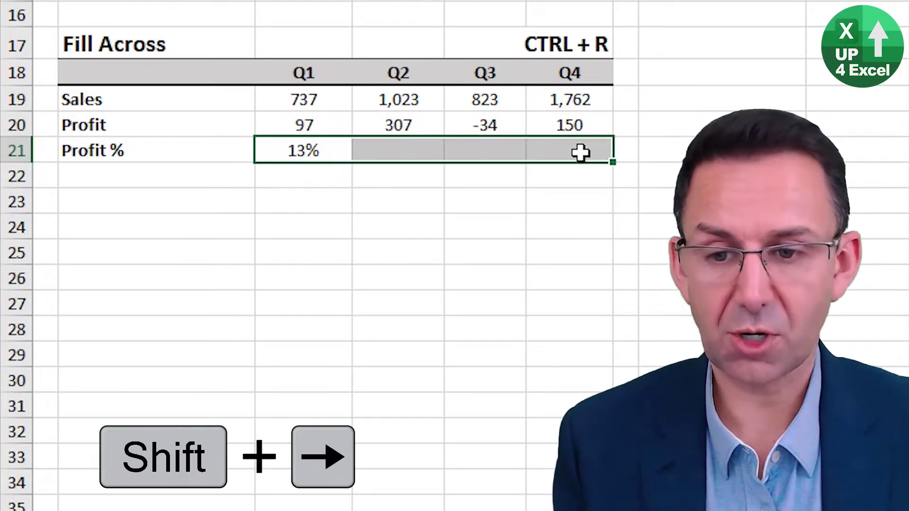
{"action": "key", "text": "ctrl+r"}
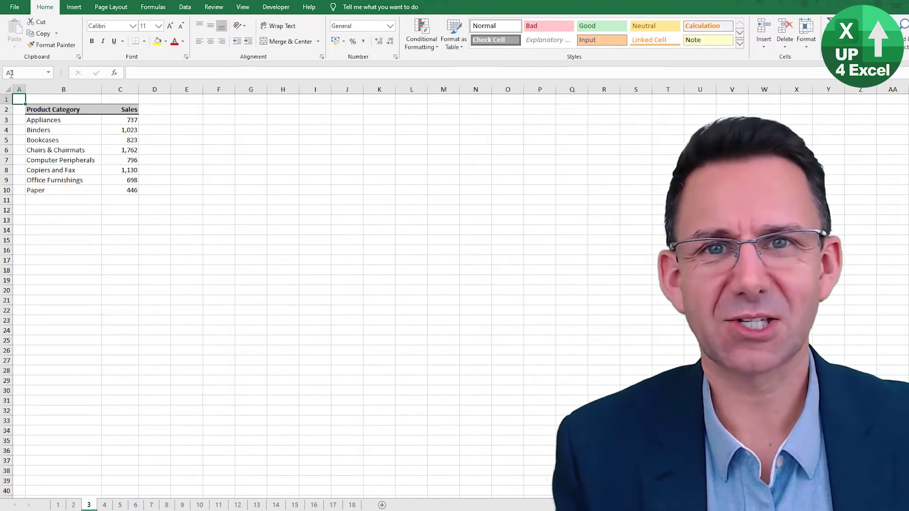
- Insert a column chart of the category sales with Alt+F1 and place it below the table
{"action": "left_click_drag", "start_coordinate": [42, 110], "coordinate": [131, 190]}
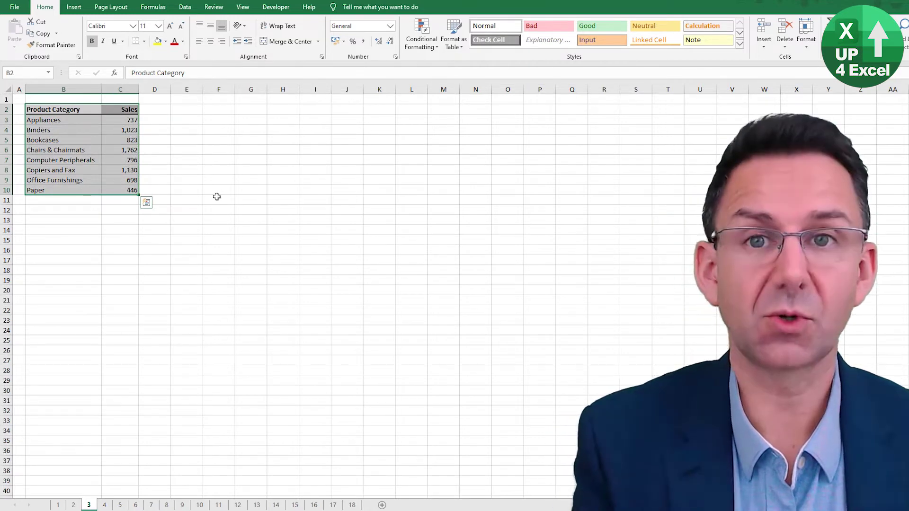
{"action": "key", "text": "alt+F1"}
{"action": "left_click_drag", "start_coordinate": [422, 236], "coordinate": [90, 218]}
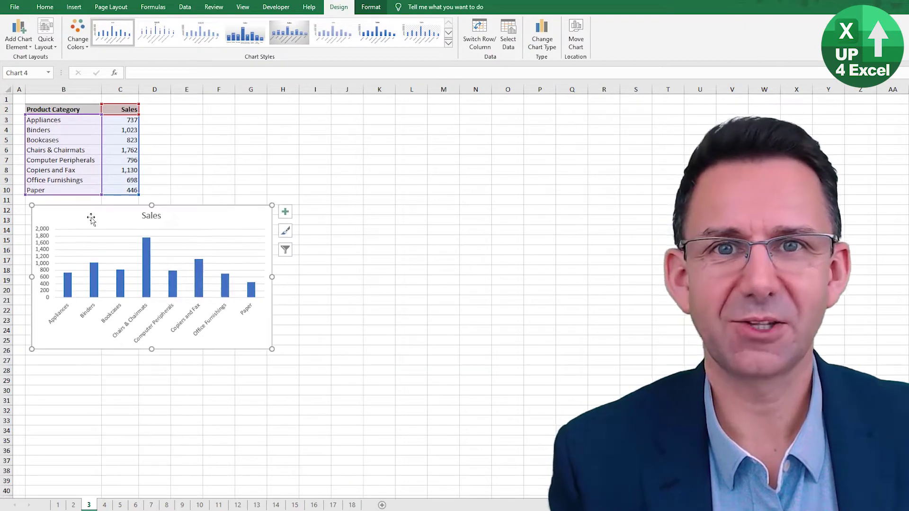
- Create a full-size Sales chart sheet with F11, then select the embedded chart on sheet 3
{"action": "left_click_drag", "start_coordinate": [68, 110], "coordinate": [116, 183]}
{"action": "key", "text": "F11"}
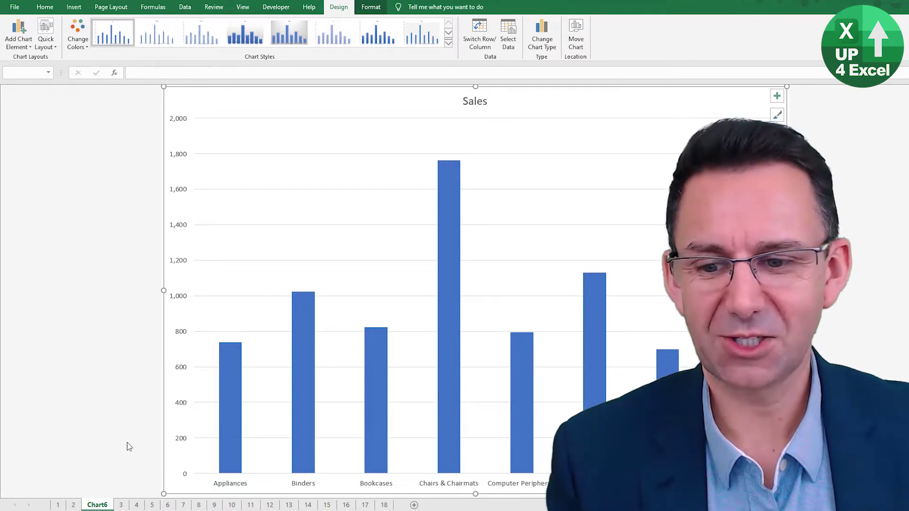
{"action": "left_click", "coordinate": [122, 505]}
{"action": "left_click", "coordinate": [125, 211]}
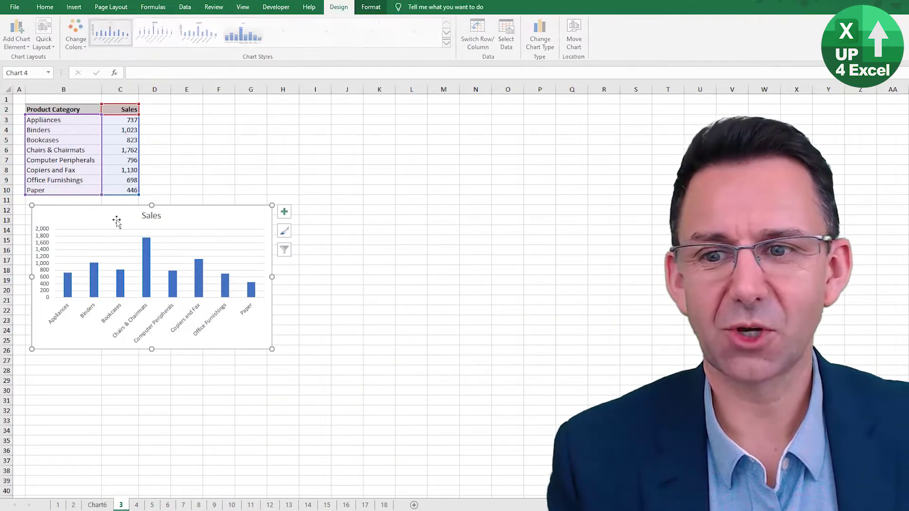
{"action": "left_click", "coordinate": [370, 7]}
{"action": "left_click", "coordinate": [340, 8]}
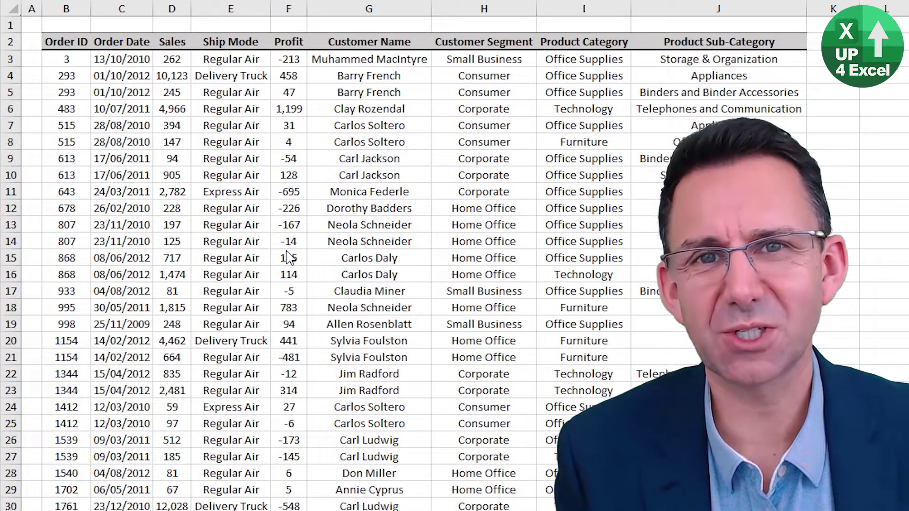
- Insert an entire blank row at row 12 using Ctrl+Shift+= and Entire row
{"action": "key", "text": "Up"}
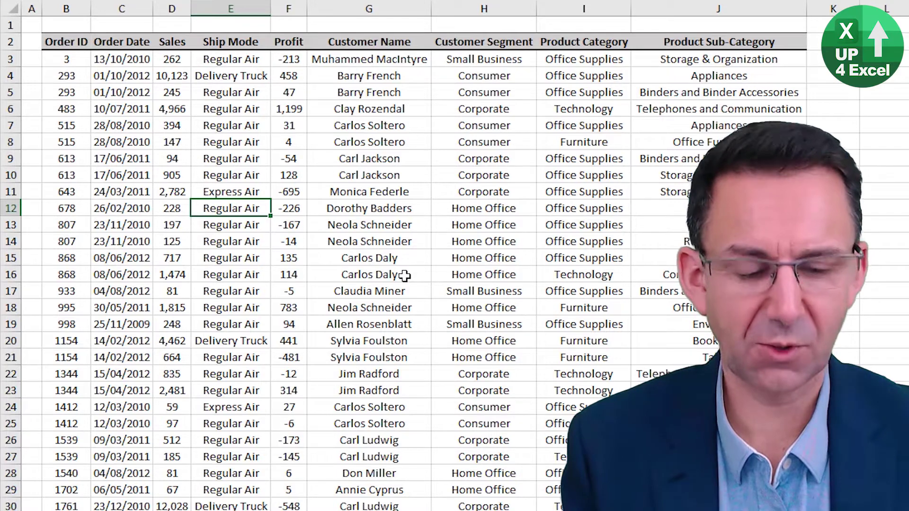
{"action": "key", "text": "ctrl+shift+equal"}
{"action": "key", "text": "Down"}
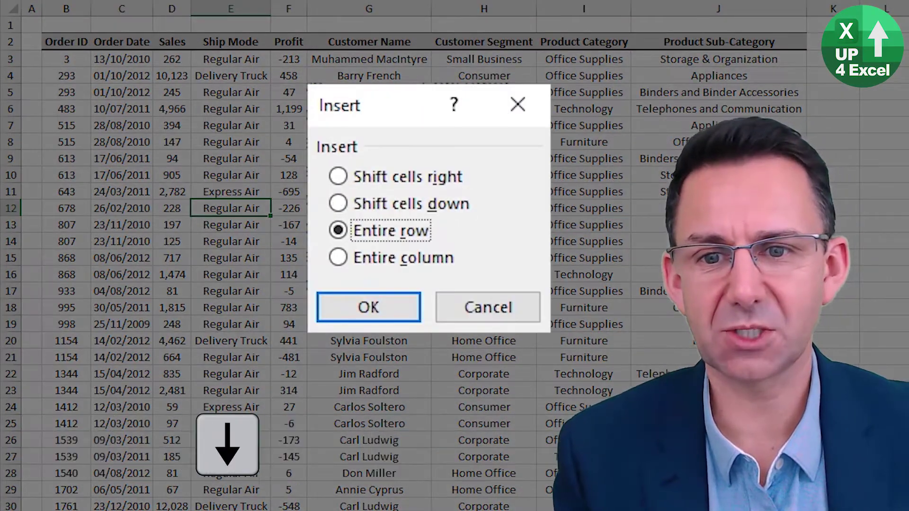
{"action": "key", "text": "Down"}
{"action": "key", "text": "Up"}
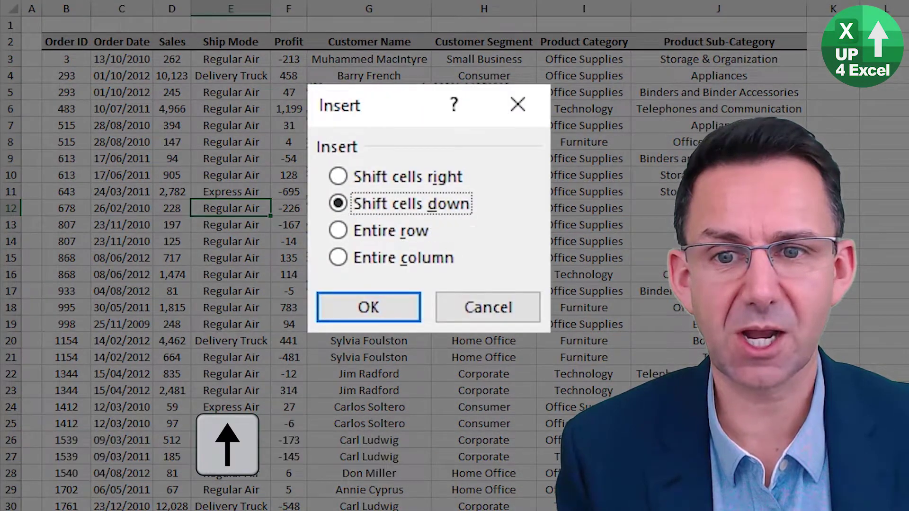
{"action": "key", "text": "Up"}
{"action": "key", "text": "Up"}
{"action": "key", "text": "Down"}
{"action": "key", "text": "Down"}
{"action": "key", "text": "Down"}
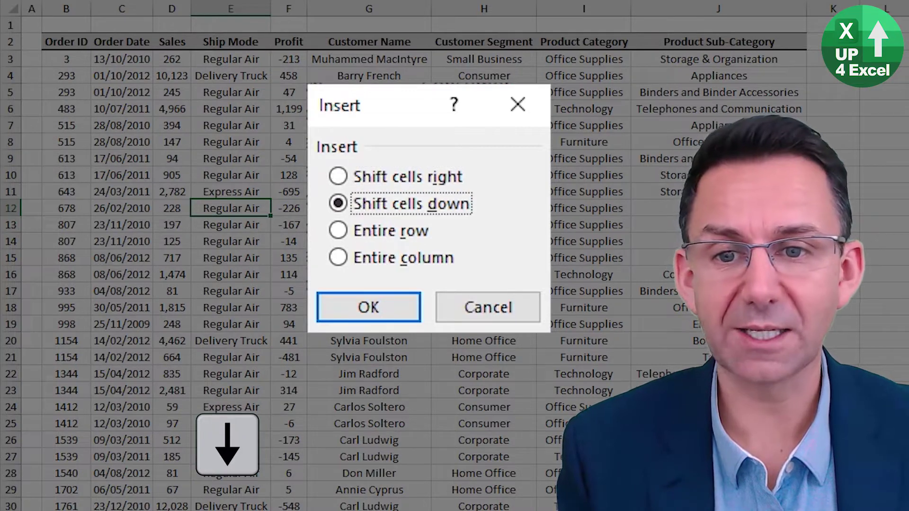
{"action": "key", "text": "Up"}
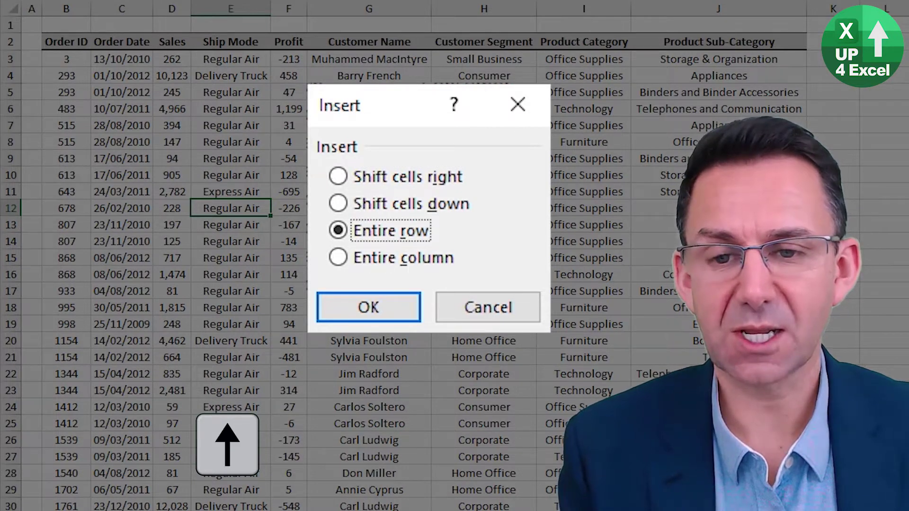
{"action": "key", "text": "Return"}
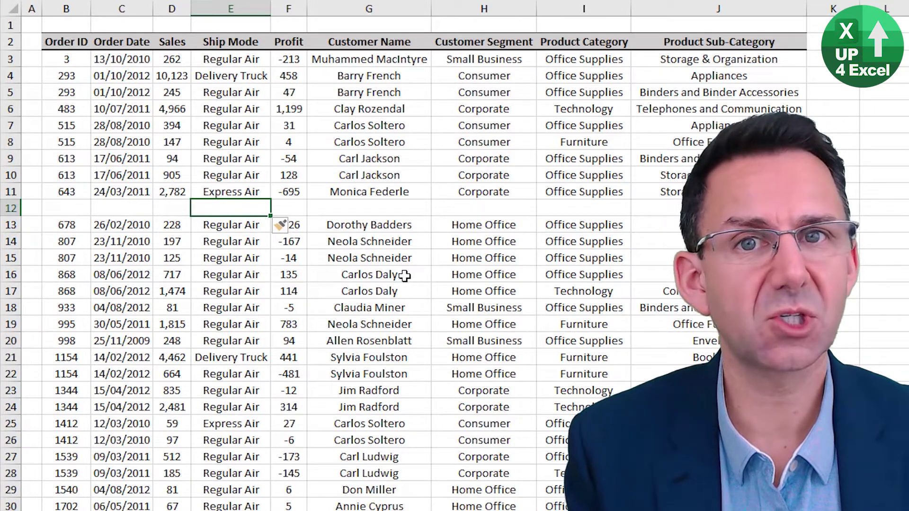
- Insert another blank row at row 12 and an empty column before Profit
{"action": "key", "text": "shift+space"}
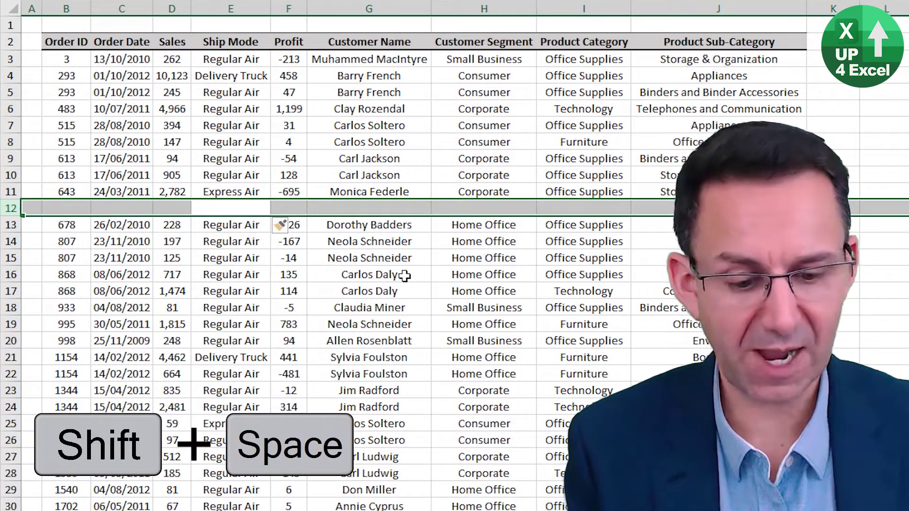
{"action": "key", "text": "ctrl+shift+equal"}
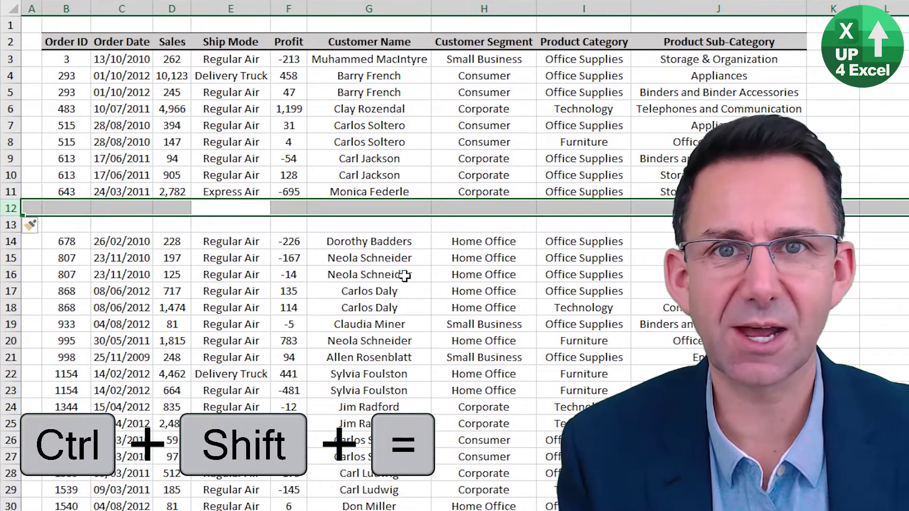
{"action": "key", "text": "Right"}
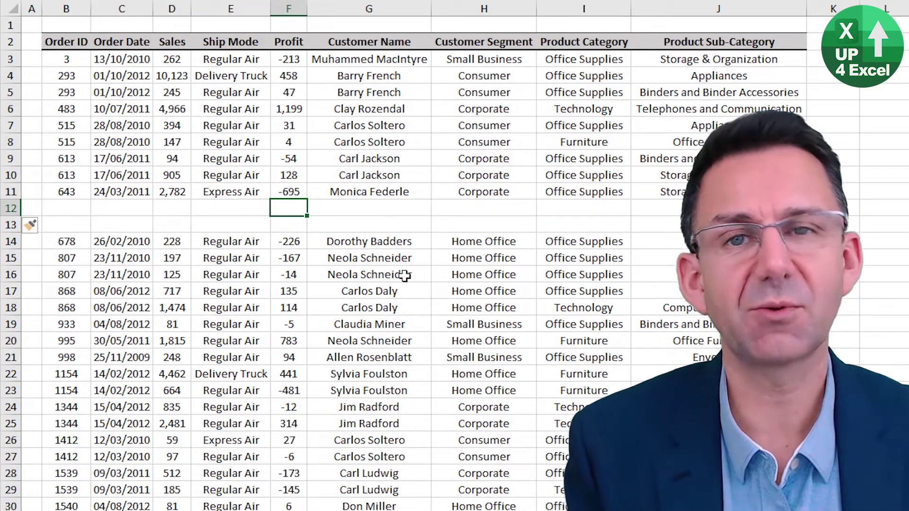
{"action": "key", "text": "ctrl+space"}
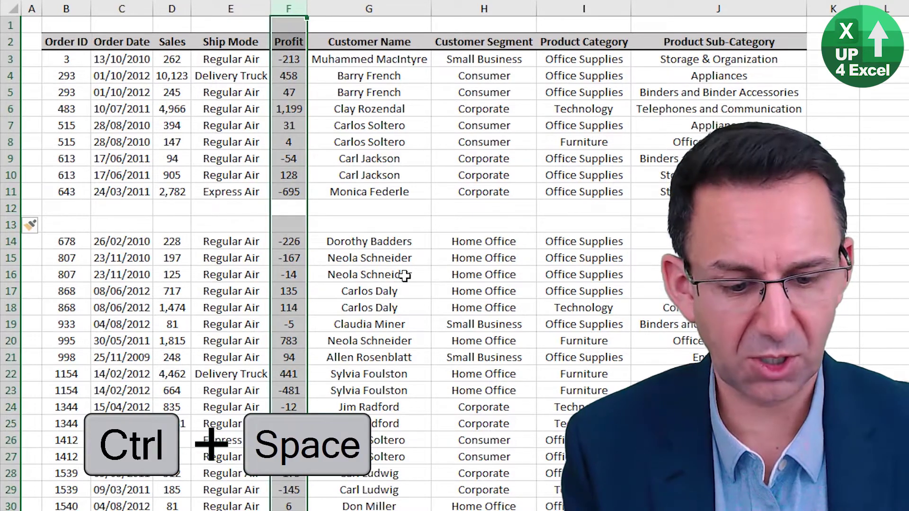
{"action": "key", "text": "ctrl+shift+equal"}
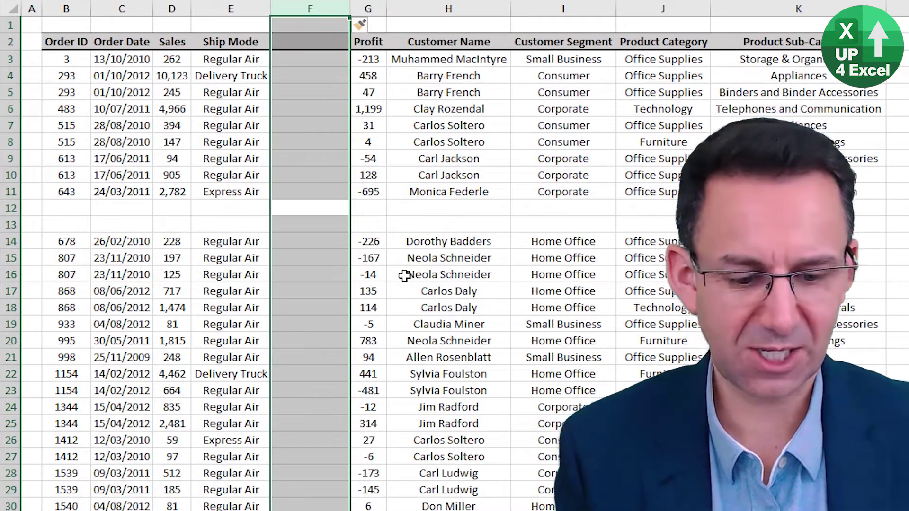
- Delete the empty column F, then open the delete options at F13 and cancel
{"action": "key", "text": "ctrl+minus"}
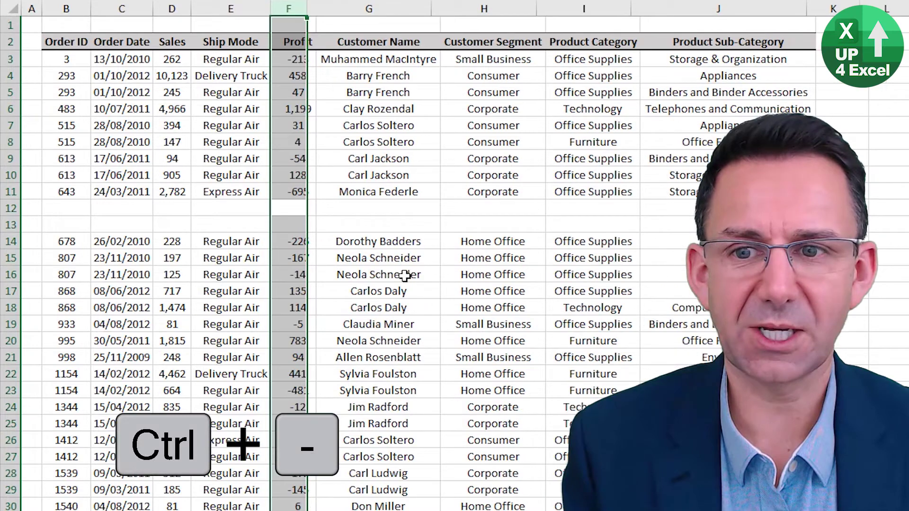
{"action": "key", "text": "Down"}
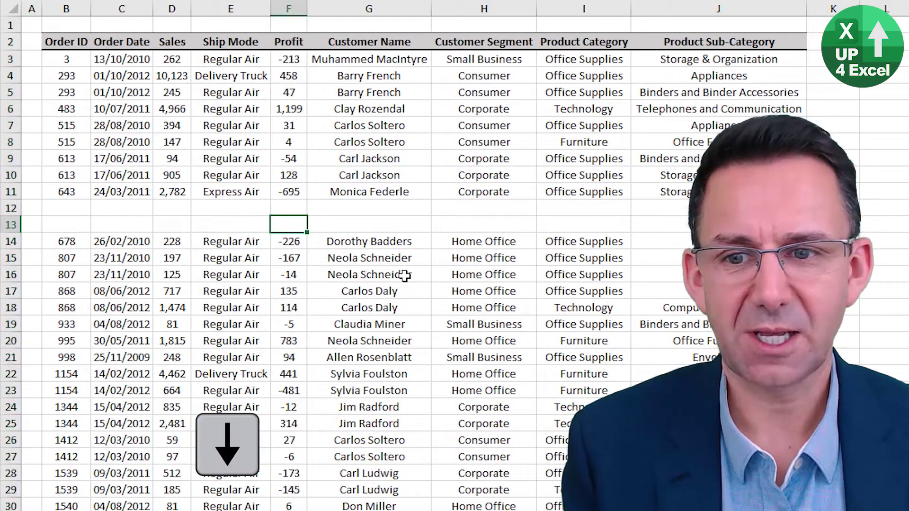
{"action": "key", "text": "ctrl+minus"}
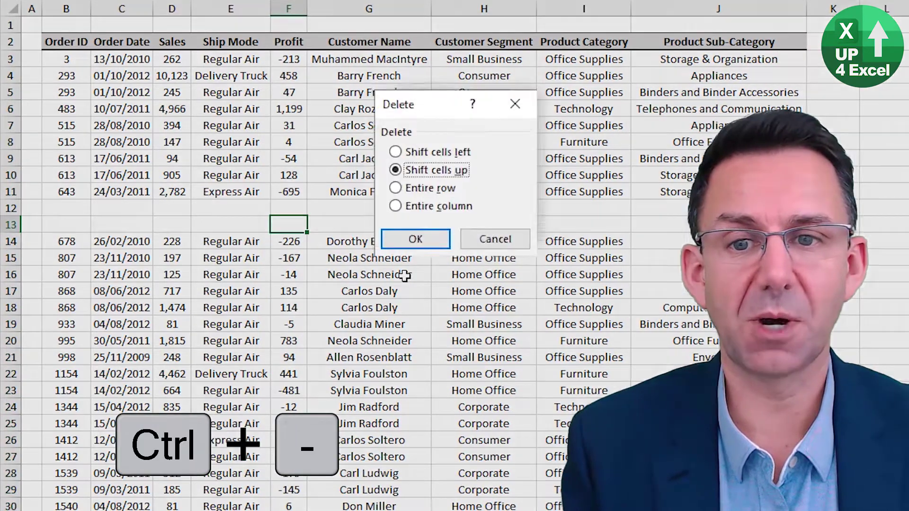
{"action": "key", "text": "Up"}
{"action": "key", "text": "Down"}
{"action": "key", "text": "Down"}
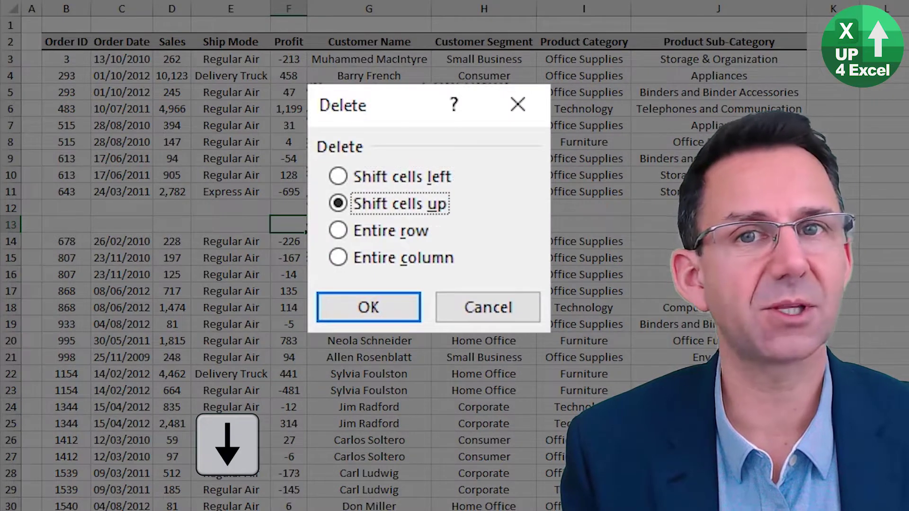
{"action": "key", "text": "Down"}
{"action": "key", "text": "Up"}
{"action": "key", "text": "Up"}
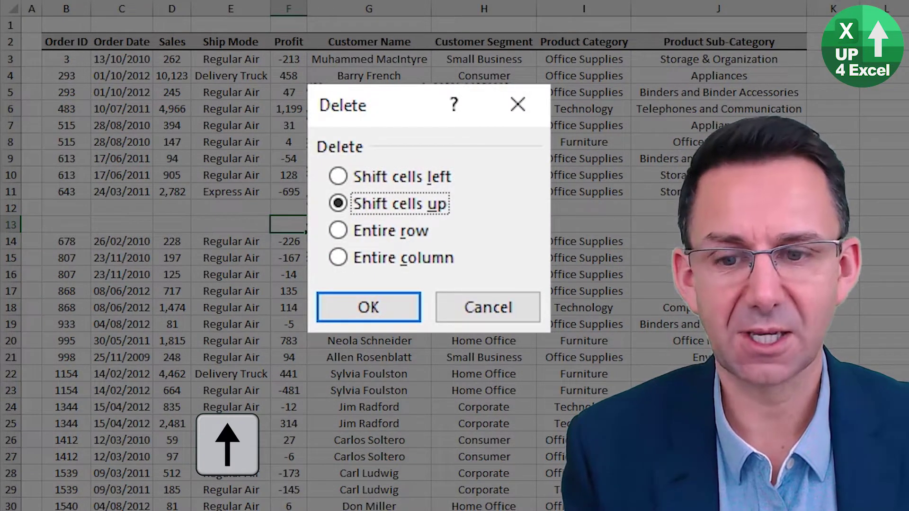
{"action": "key", "text": "Escape"}
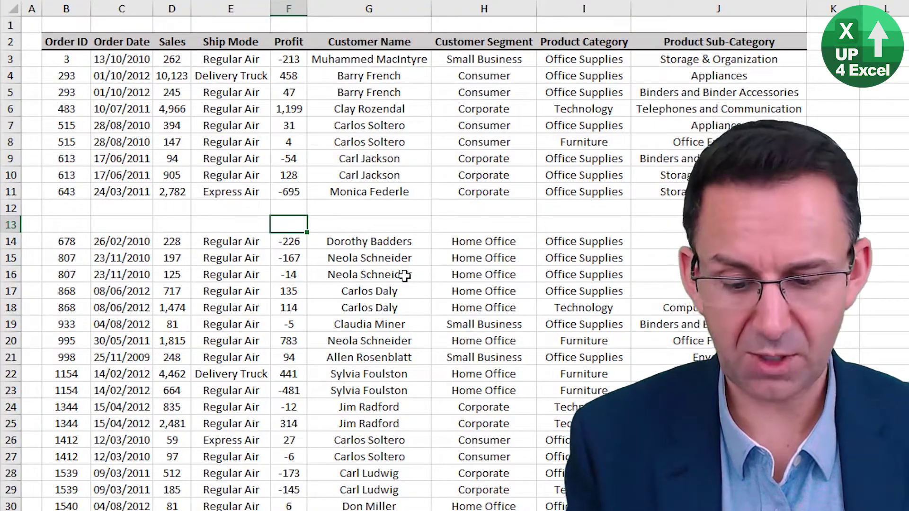
- Delete the empty rows 12 and 13 so order 678 sits directly below order 643
{"action": "key", "text": "shift+space"}
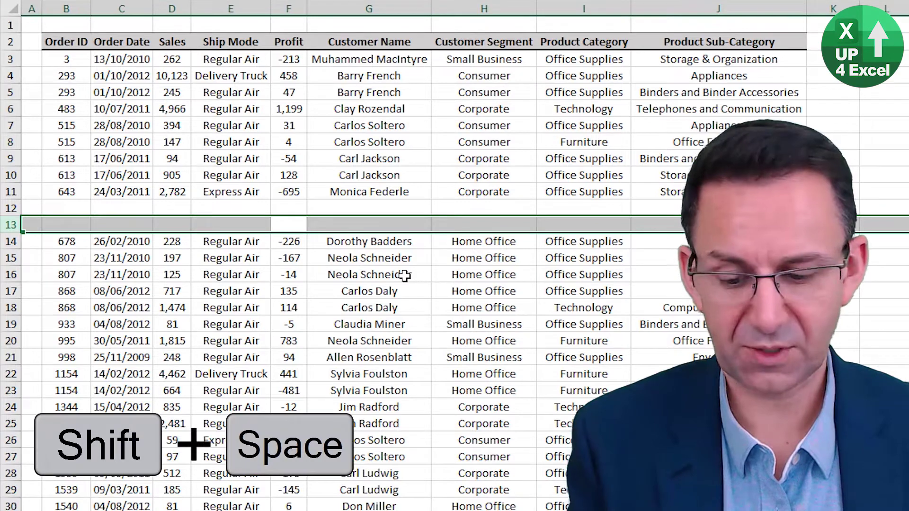
{"action": "key", "text": "Up"}
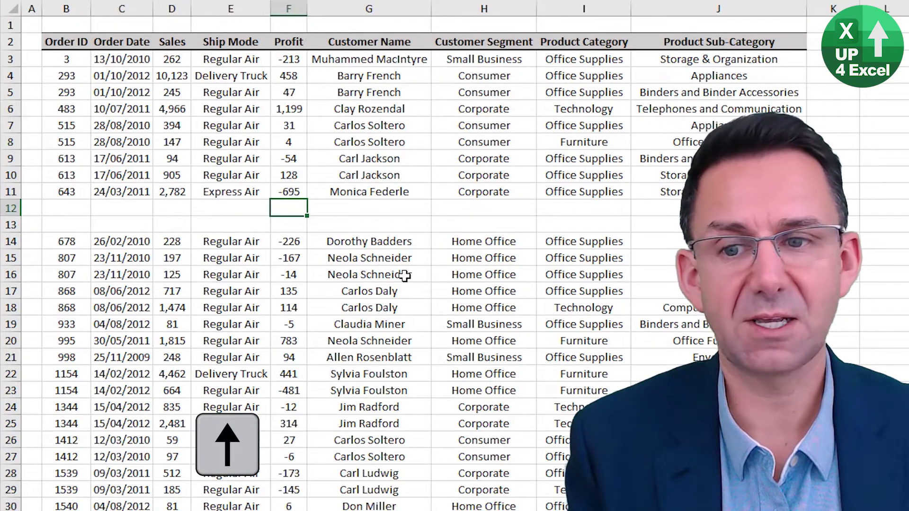
{"action": "key", "text": "shift+Down"}
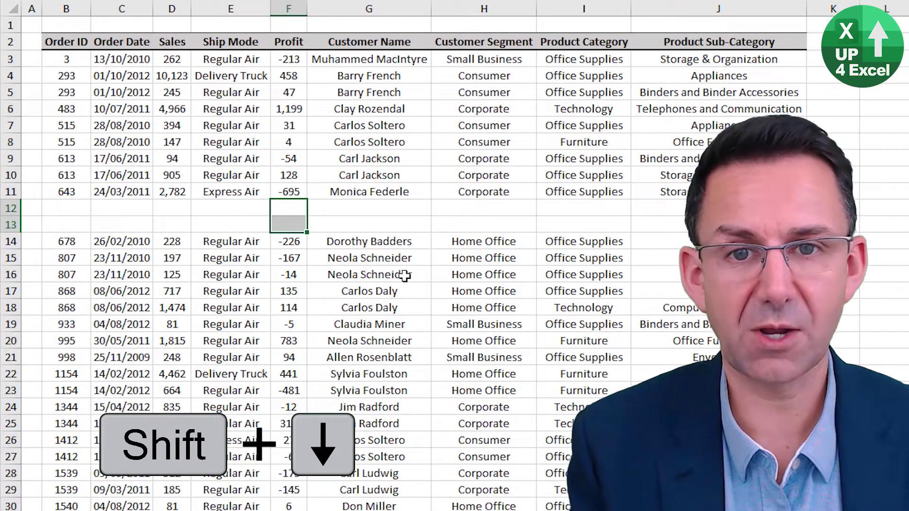
{"action": "key", "text": "shift+space"}
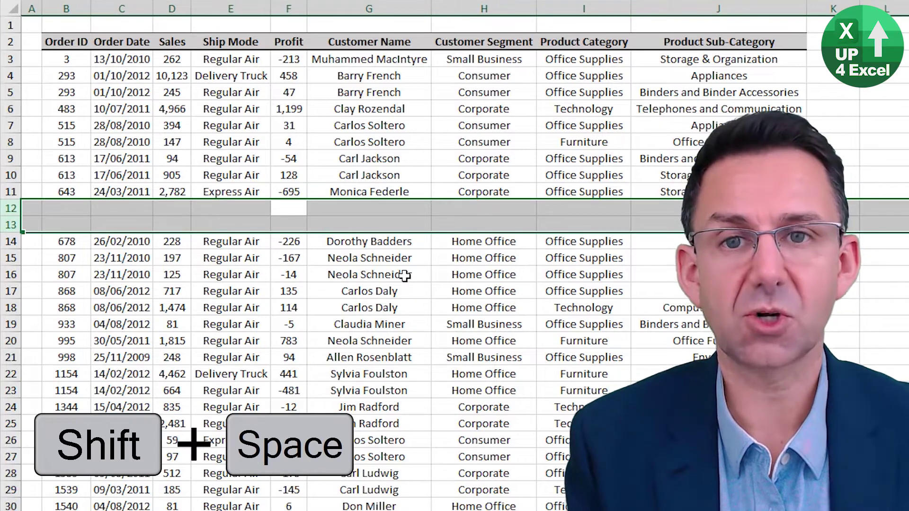
{"action": "key", "text": "ctrl+minus"}
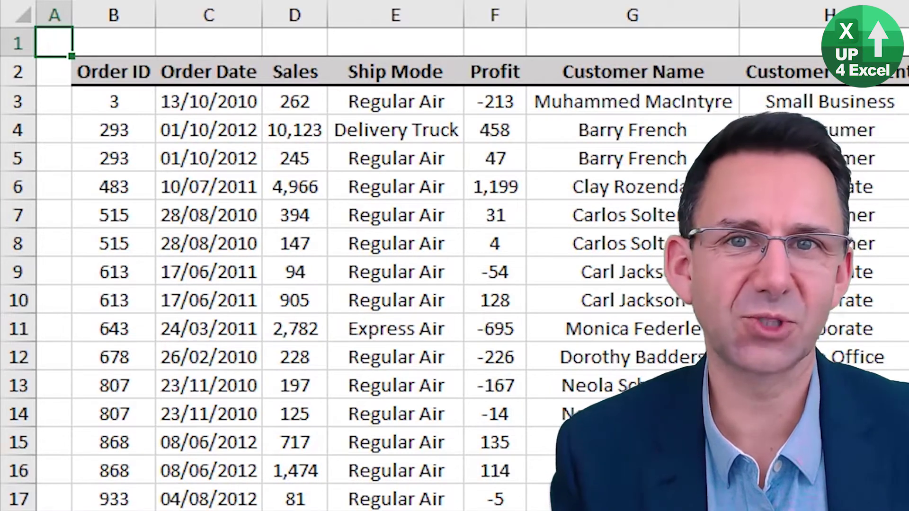
- From cell E9, hide row 9, unhide it, then hide it again with Ctrl+9
{"action": "left_click", "coordinate": [390, 268]}
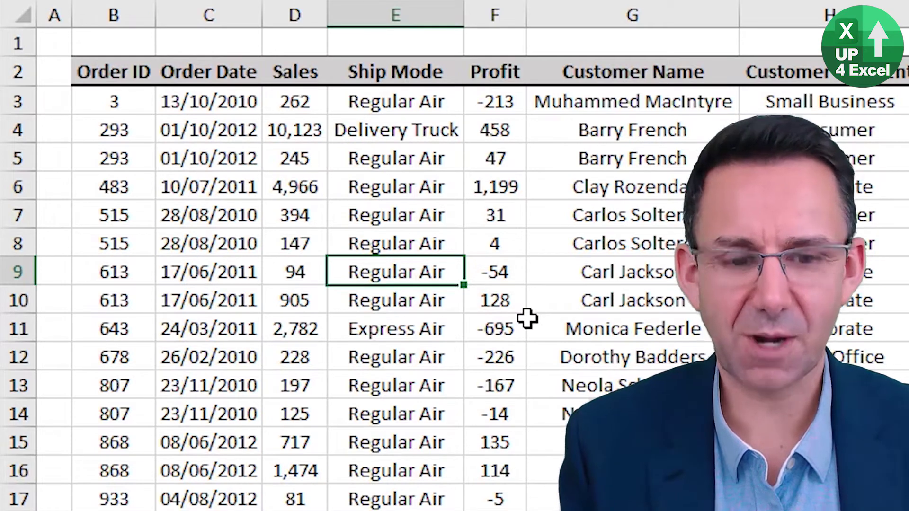
{"action": "key", "text": "ctrl+9"}
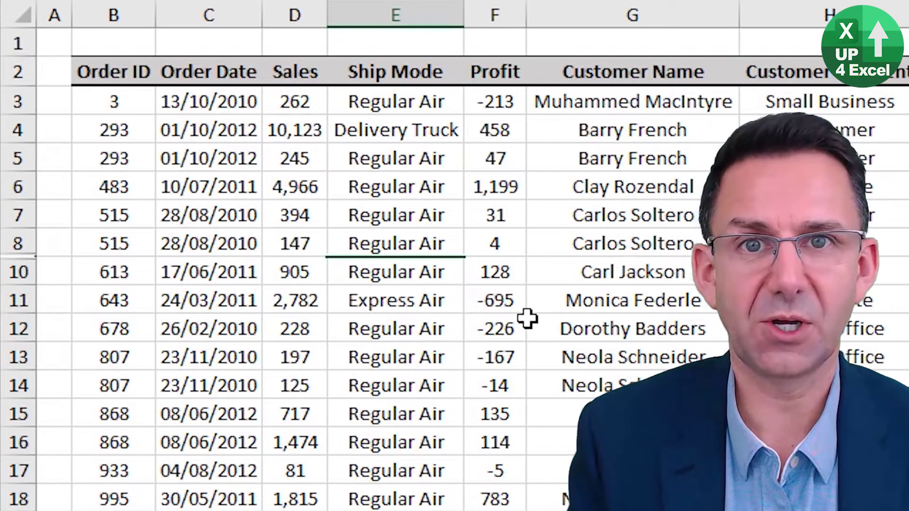
{"action": "key", "text": "ctrl+shift+9"}
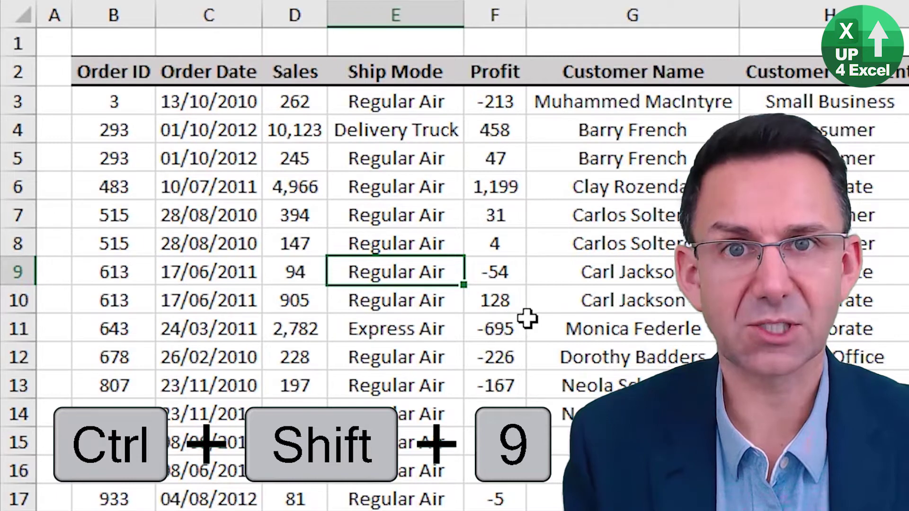
{"action": "key", "text": "ctrl+9"}
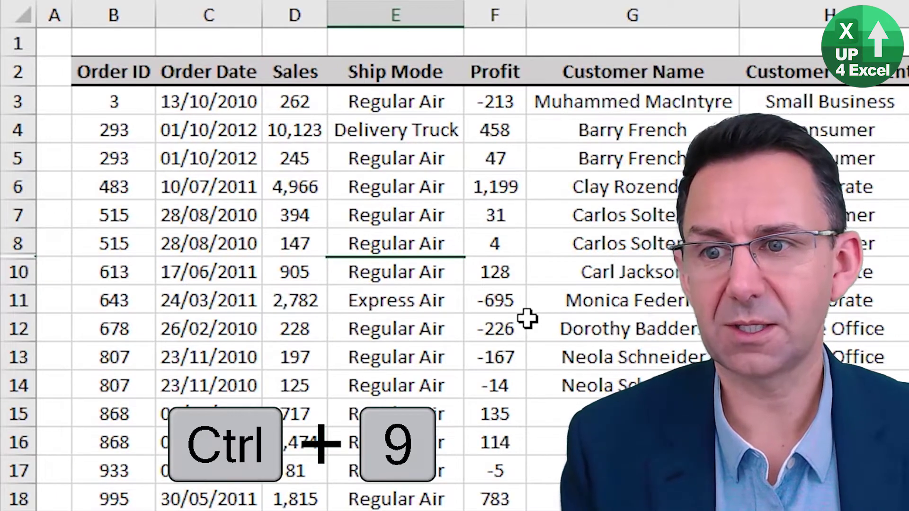
- Unhide row 9 from a selection spanning it, then hide the Profit column F
{"action": "key", "text": "Up"}
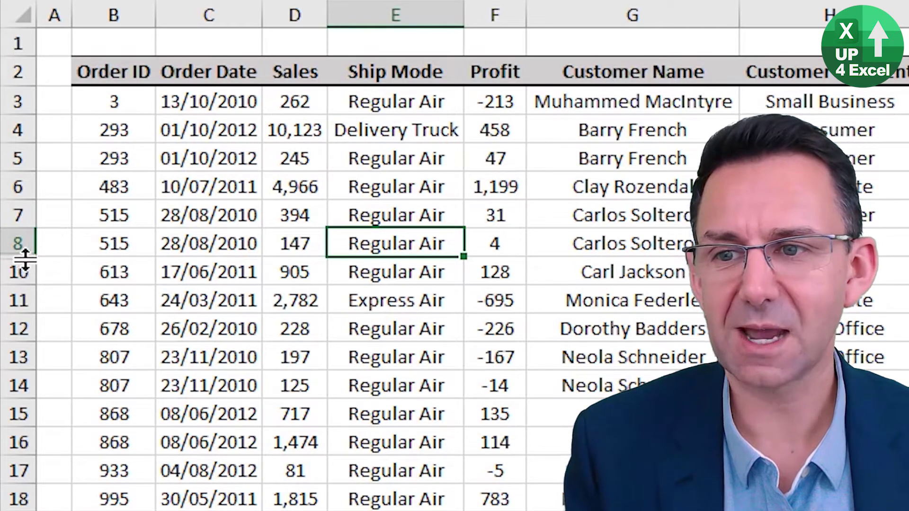
{"action": "key", "text": "Up"}
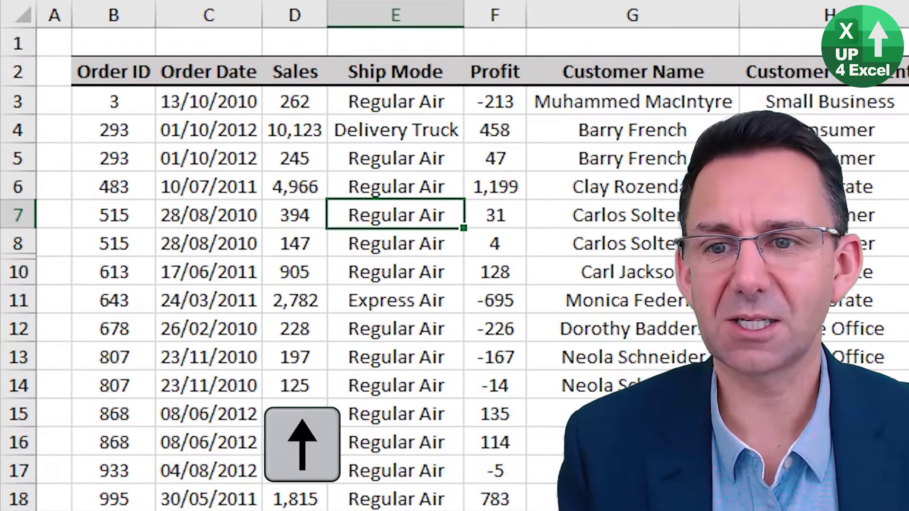
{"action": "key", "text": "shift+Down"}
{"action": "key", "text": "shift+Down"}
{"action": "key", "text": "shift+Down"}
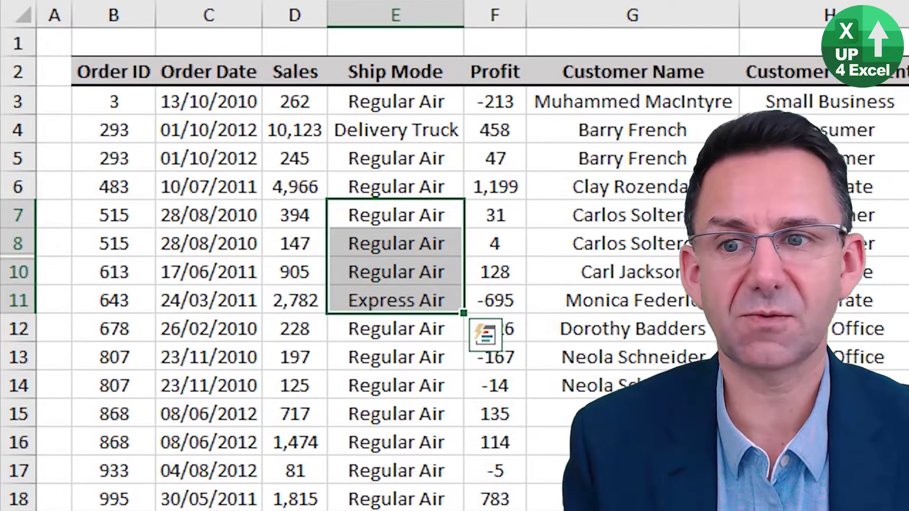
{"action": "key", "text": "ctrl+shift+9"}
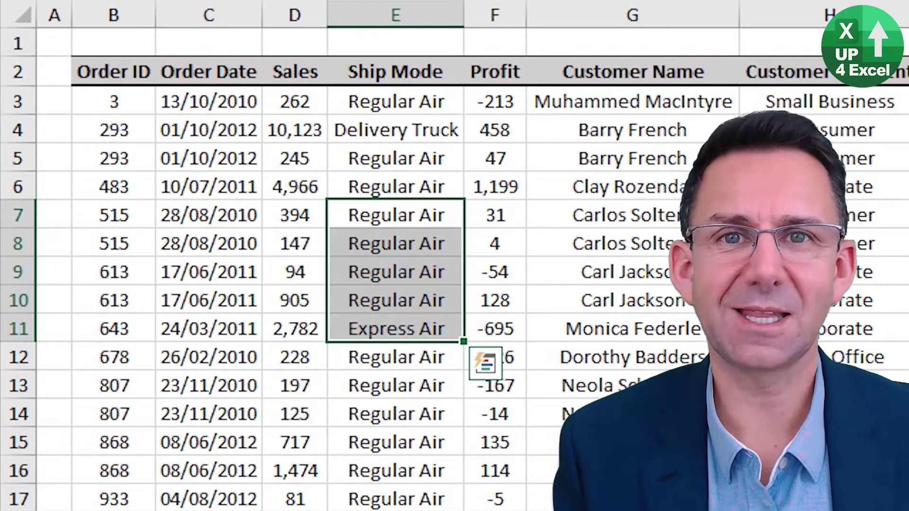
{"action": "key", "text": "Right"}
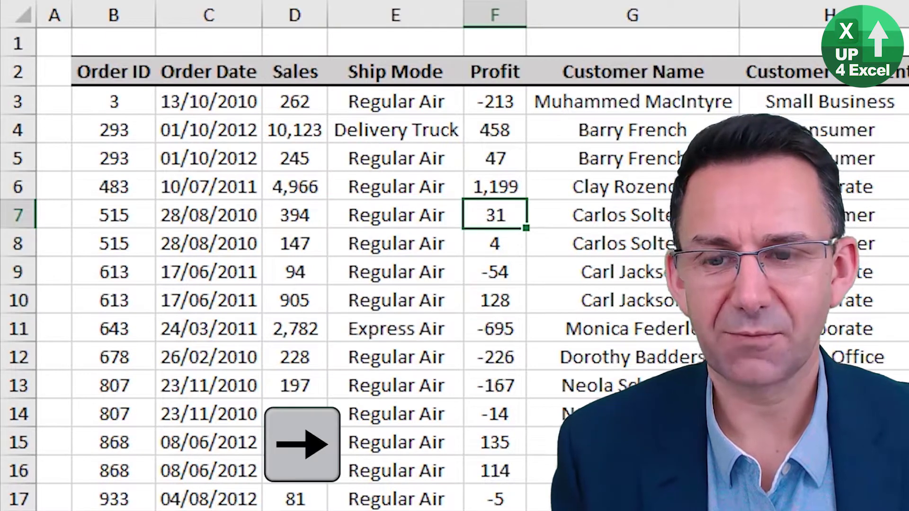
{"action": "key", "text": "ctrl+0"}
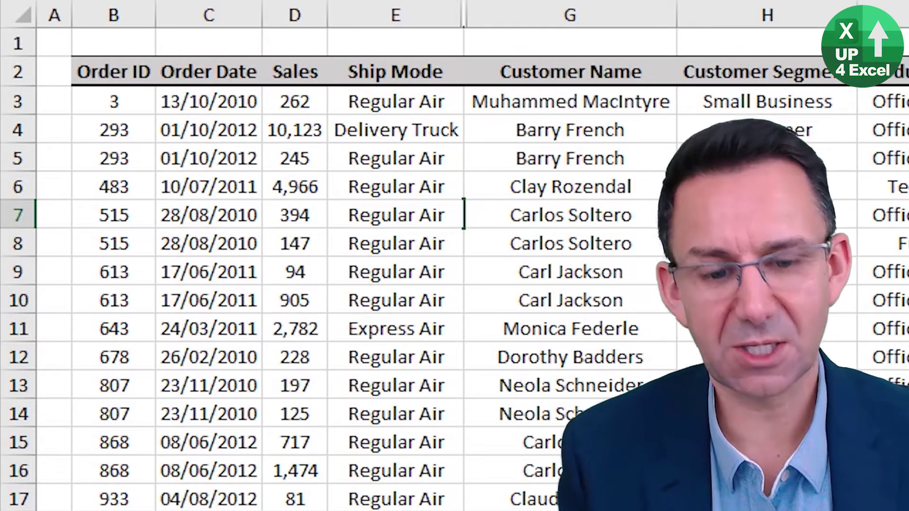
- Unhide the Profit column F with Ctrl+Shift+0
{"action": "key", "text": "ctrl+shift+0"}
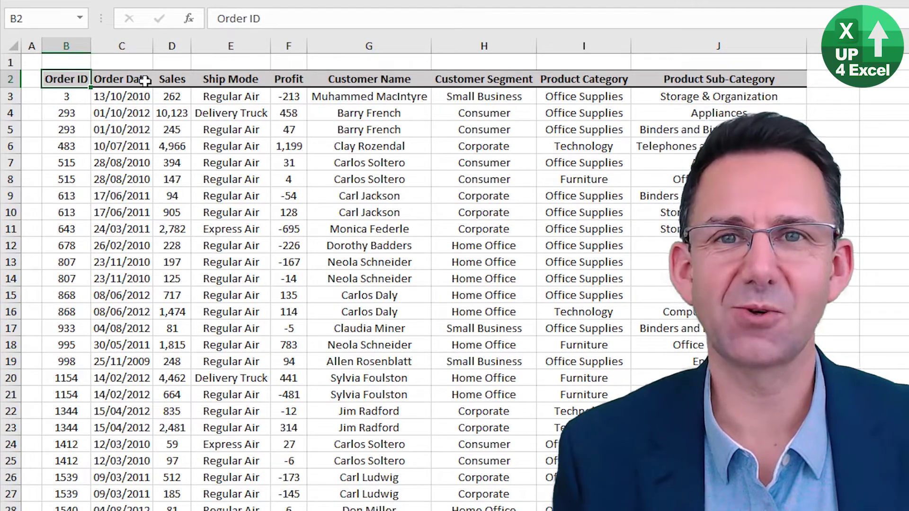
- Group rows 3 to 16 into one outline group from the B3:B16 selection
{"action": "key", "text": "Down"}
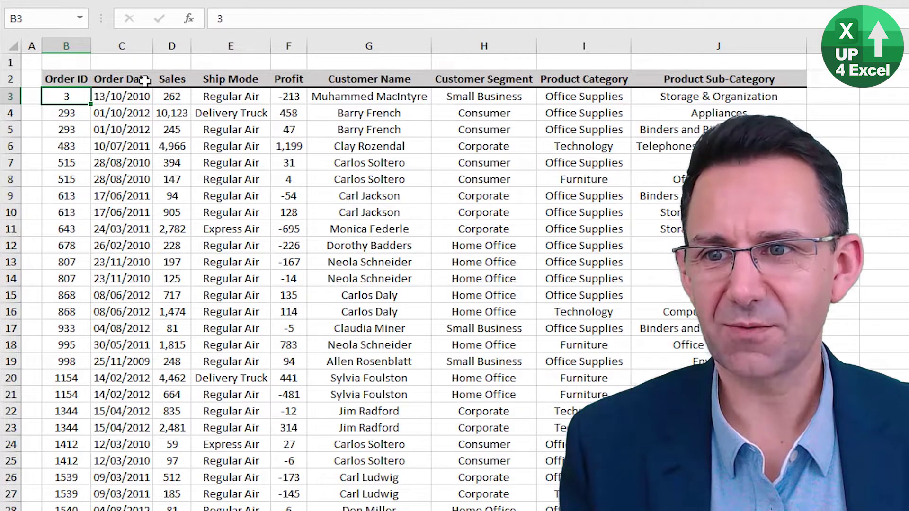
{"action": "key", "text": "shift+Down"}
{"action": "key", "text": "shift+Down"}
{"action": "key", "text": "shift+Down"}
{"action": "key", "text": "shift+Down"}
{"action": "key", "text": "shift+Down"}
{"action": "key", "text": "shift+Down"}
{"action": "key", "text": "shift+Down"}
{"action": "key", "text": "shift+Down"}
{"action": "key", "text": "shift+Down"}
{"action": "key", "text": "shift+Down"}
{"action": "key", "text": "shift+Down"}
{"action": "key", "text": "shift+Down"}
{"action": "key", "text": "shift+Down"}
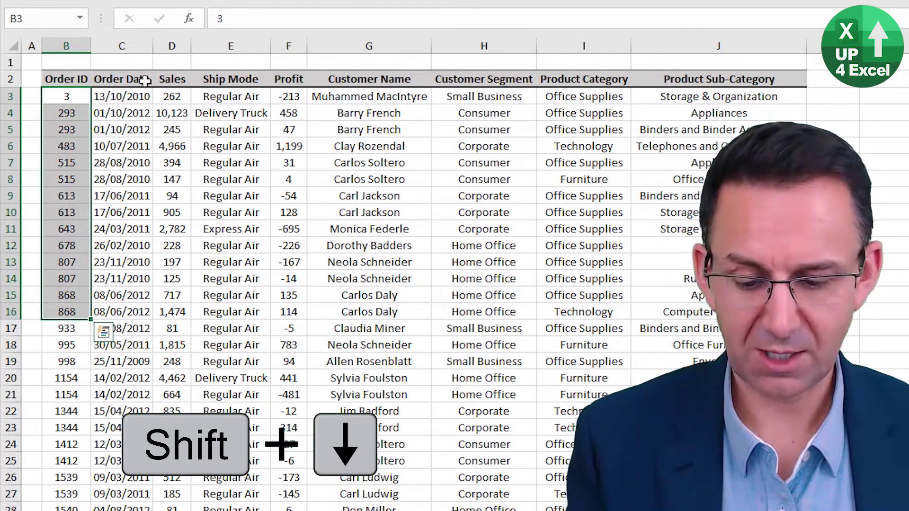
{"action": "key", "text": "shift+alt+Right"}
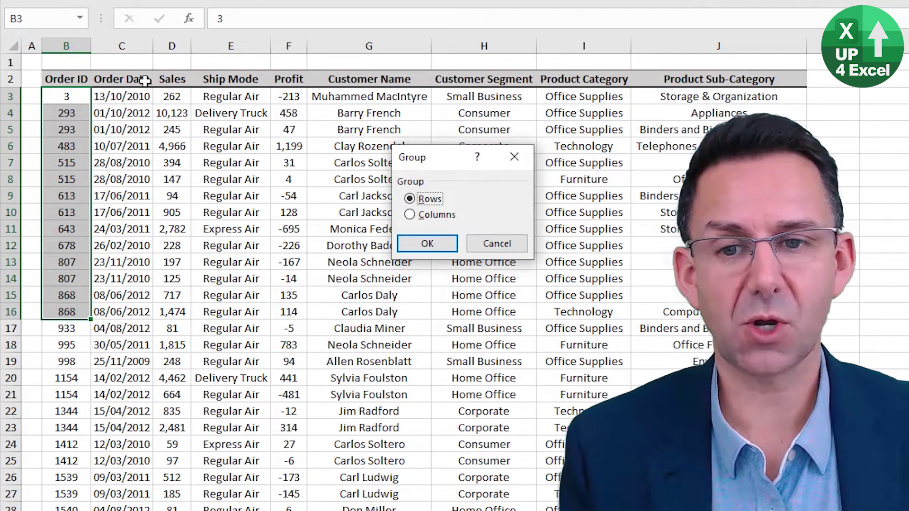
{"action": "key", "text": "Return"}
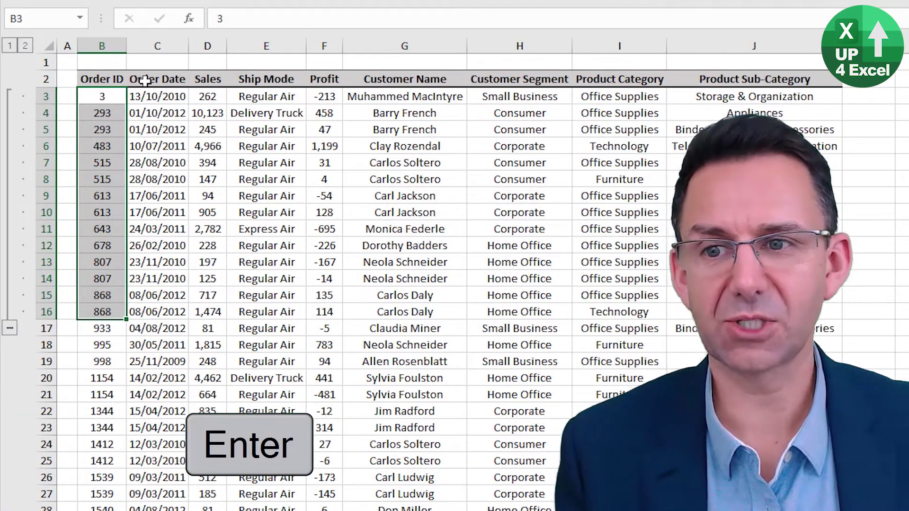
- Select row 21 and group it on its own
{"action": "key", "text": "Down"}
{"action": "key", "text": "Down"}
{"action": "key", "text": "Down"}
{"action": "key", "text": "Down"}
{"action": "key", "text": "Down"}
{"action": "key", "text": "Down"}
{"action": "key", "text": "Down"}
{"action": "key", "text": "Down"}
{"action": "key", "text": "Down"}
{"action": "key", "text": "Down"}
{"action": "key", "text": "Down"}
{"action": "key", "text": "Down"}
{"action": "key", "text": "Down"}
{"action": "key", "text": "Down"}
{"action": "key", "text": "Down"}
{"action": "key", "text": "Down"}
{"action": "key", "text": "Down"}
{"action": "key", "text": "Down"}
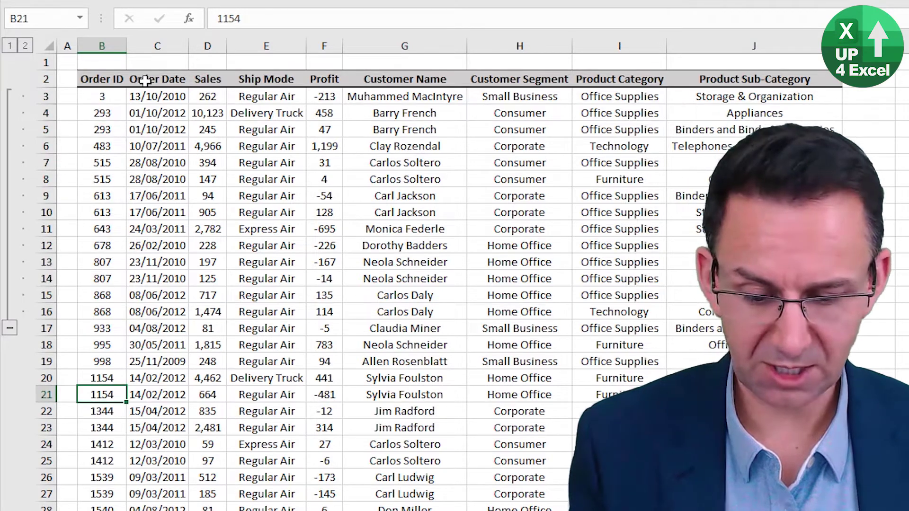
{"action": "key", "text": "shift+space"}
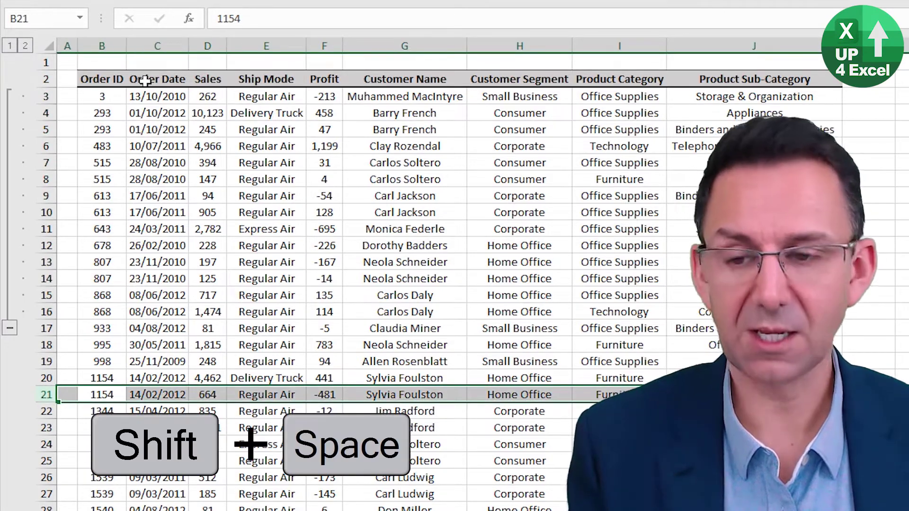
{"action": "key", "text": "shift+alt+Right"}
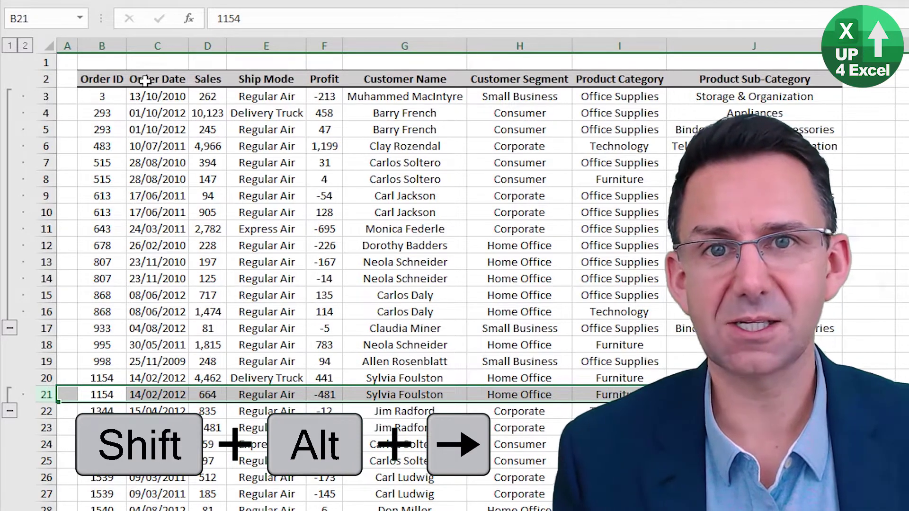
{"action": "key", "text": "Up"}
{"action": "key", "text": "Right"}
{"action": "key", "text": "Right"}
{"action": "key", "text": "Right"}
{"action": "key", "text": "Right"}
{"action": "key", "text": "Right"}
{"action": "key", "text": "Right"}
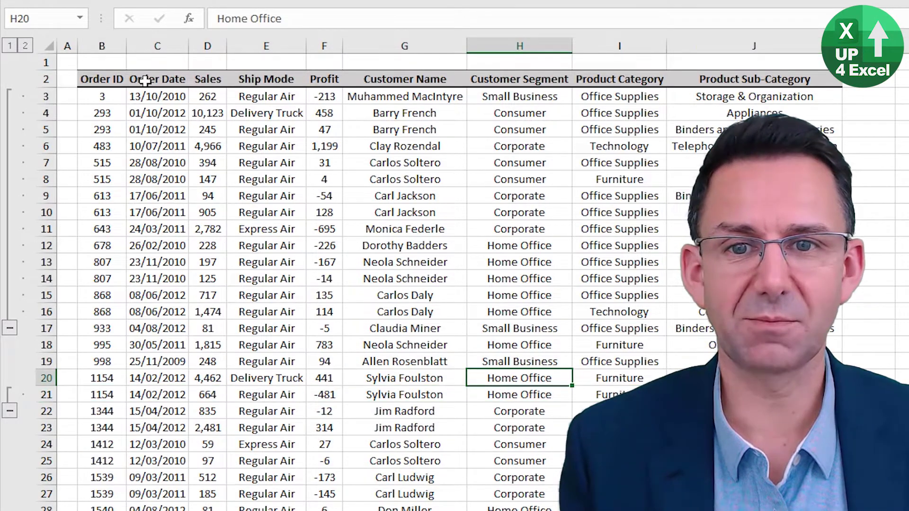
- Extend the selection to H20:I20, cancel the grouping prompt, then group entire columns H and I
{"action": "key", "text": "shift+Right"}
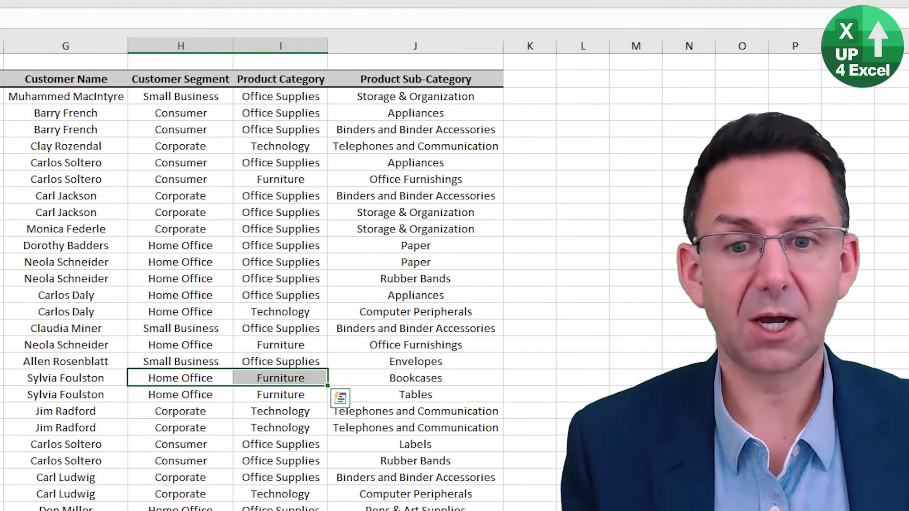
{"action": "key", "text": "shift+alt+Right"}
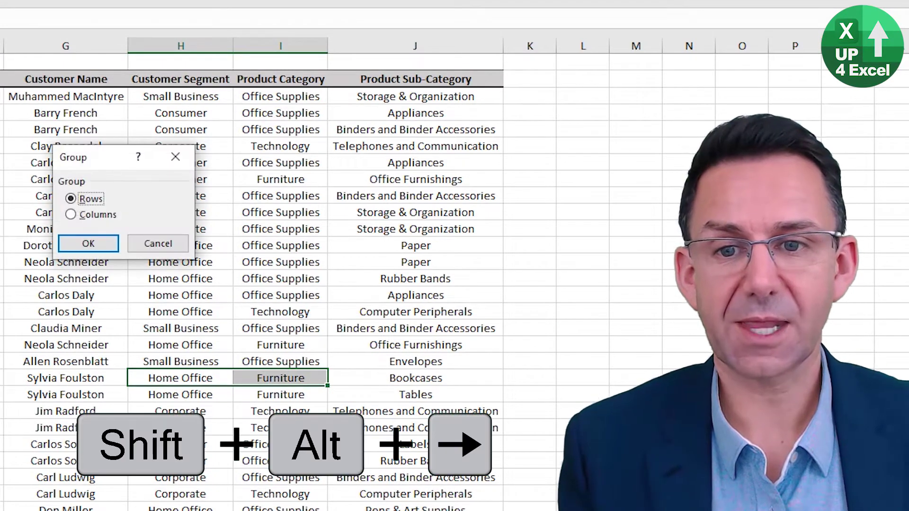
{"action": "key", "text": "Down"}
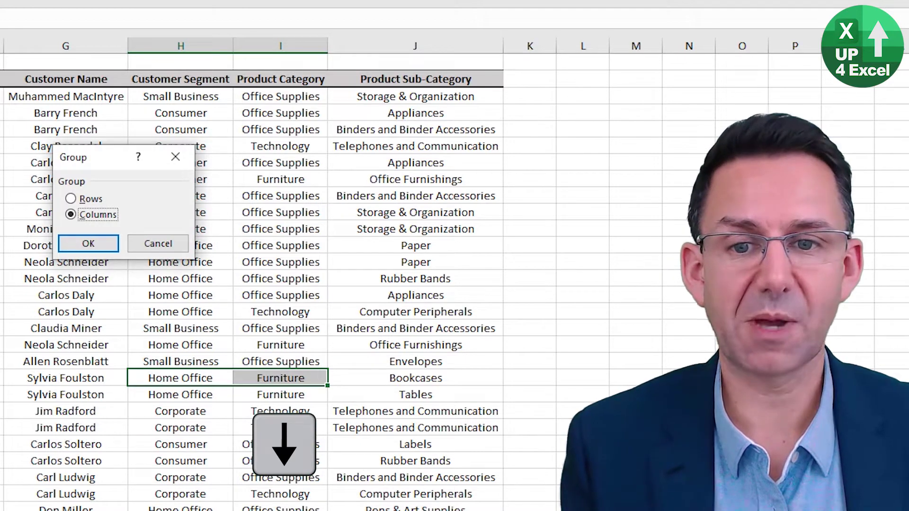
{"action": "key", "text": "Up"}
{"action": "key", "text": "Tab"}
{"action": "key", "text": "Escape"}
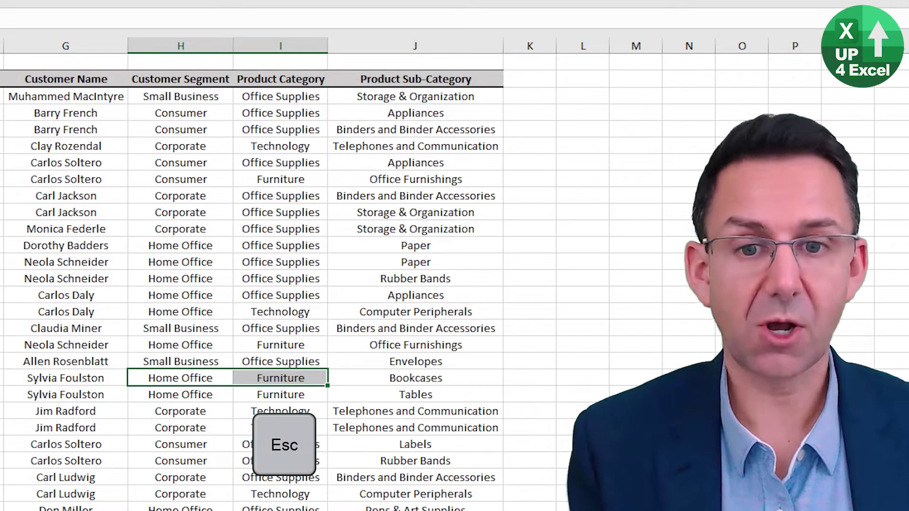
{"action": "key", "text": "ctrl+space"}
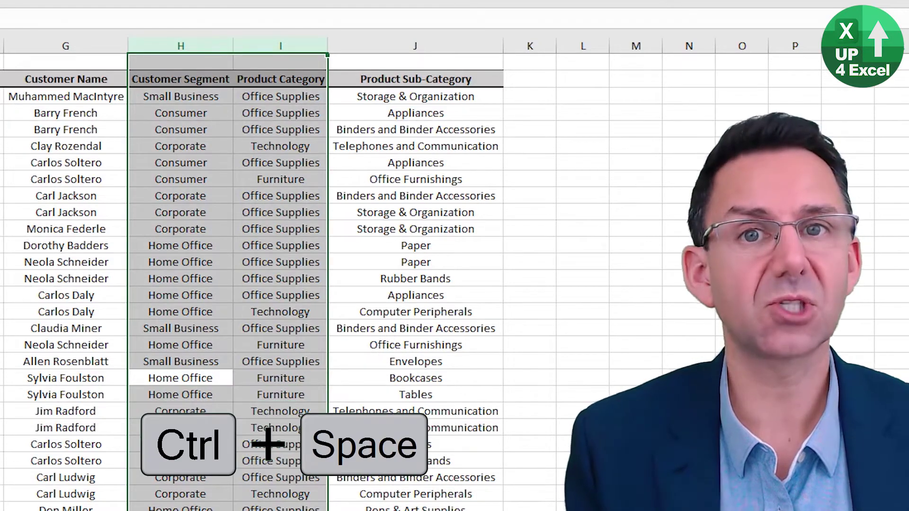
{"action": "key", "text": "shift+alt+Right"}
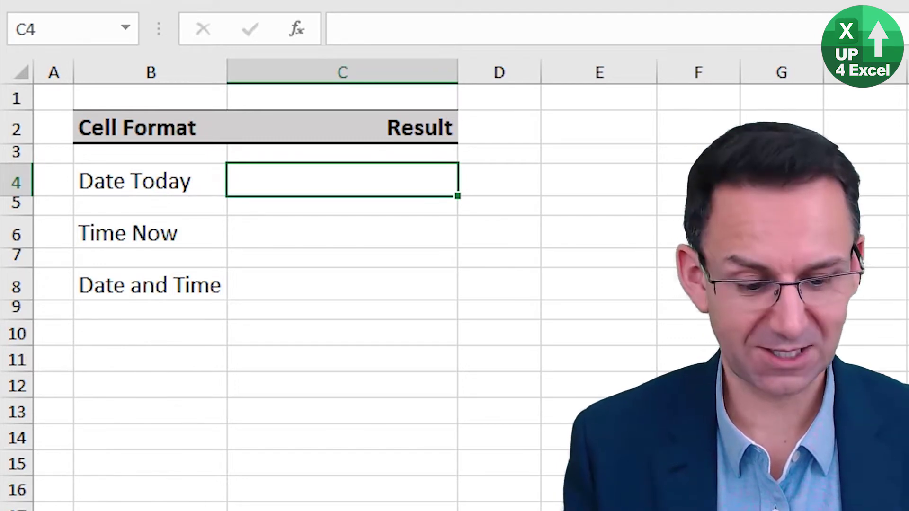
- Enter today's date 08/11/2019 in C4 and the current time 12:58 in C6
{"action": "key", "text": "ctrl+semicolon"}
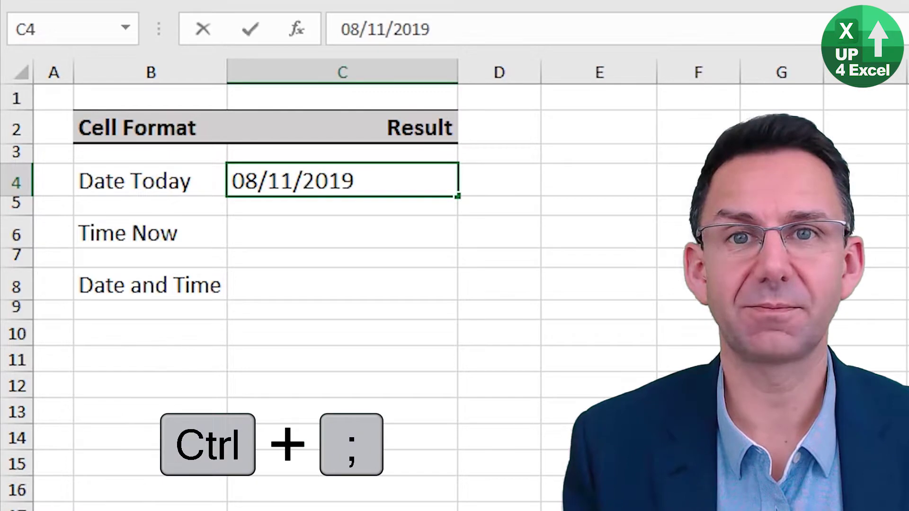
{"action": "key", "text": "Return"}
{"action": "key", "text": "Return"}
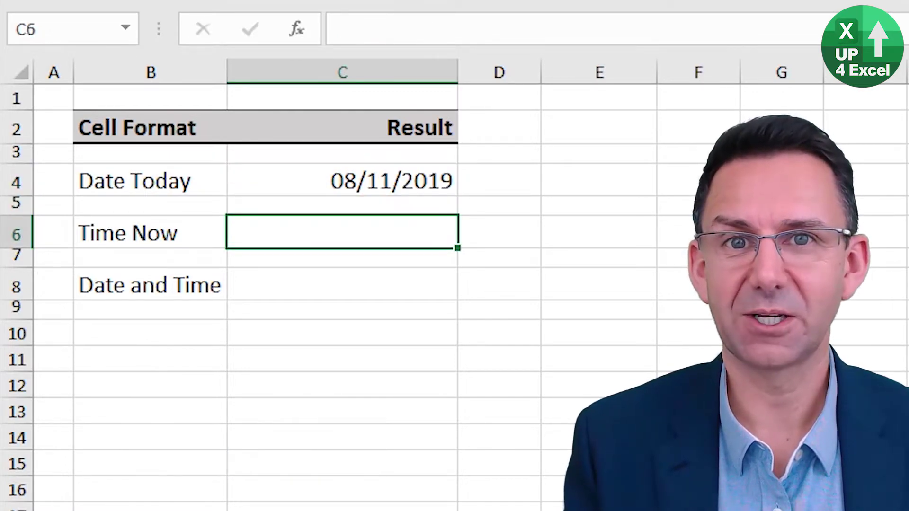
{"action": "key", "text": "ctrl+shift+semicolon"}
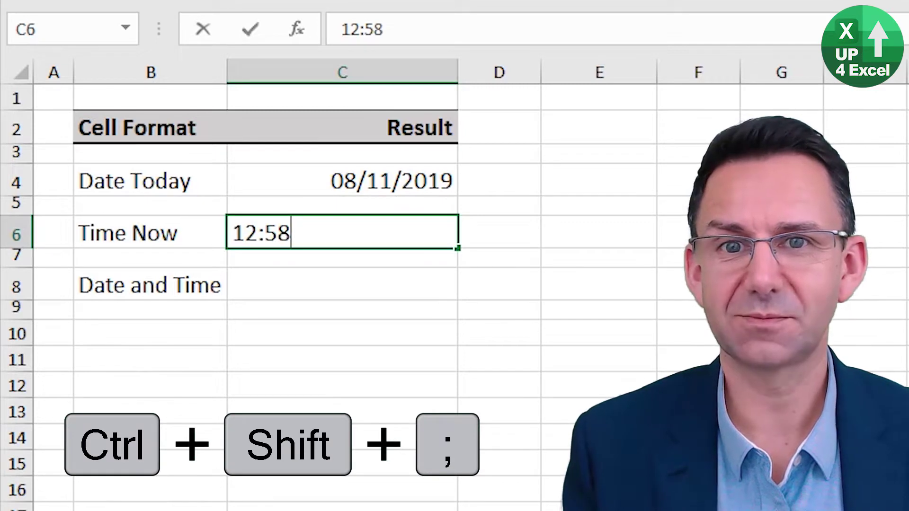
{"action": "key", "text": "Return"}
- Enter today's date and the current time together in C8
{"action": "left_click", "coordinate": [342, 284]}
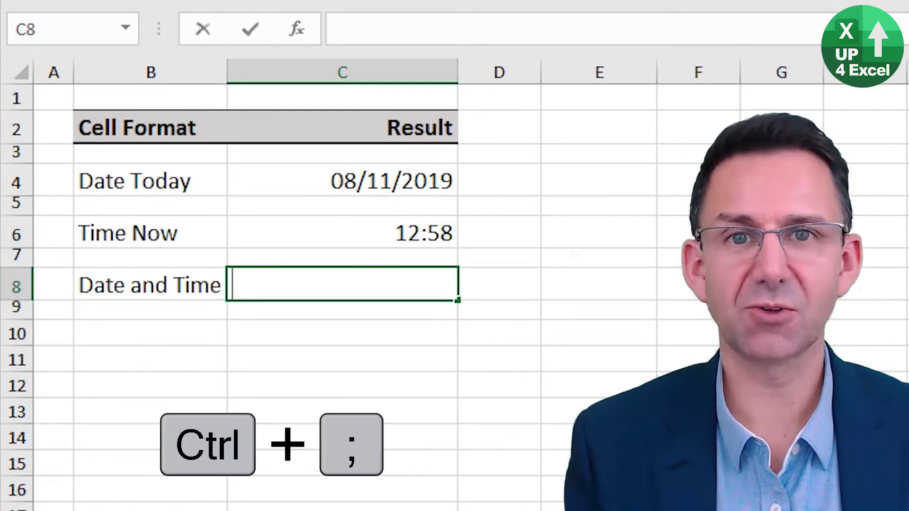
{"action": "key", "text": "ctrl+semicolon"}
{"action": "key", "text": "ctrl+shift+semicolon"}
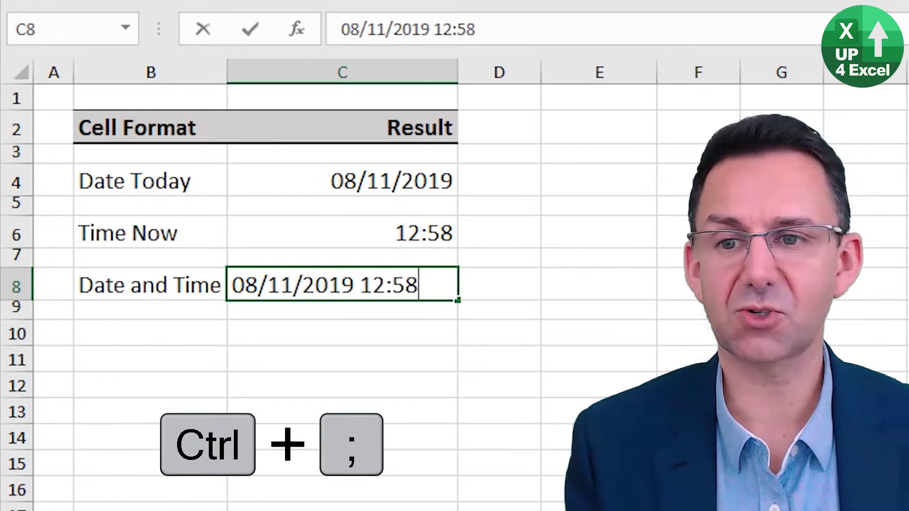
{"action": "key", "text": "Return"}
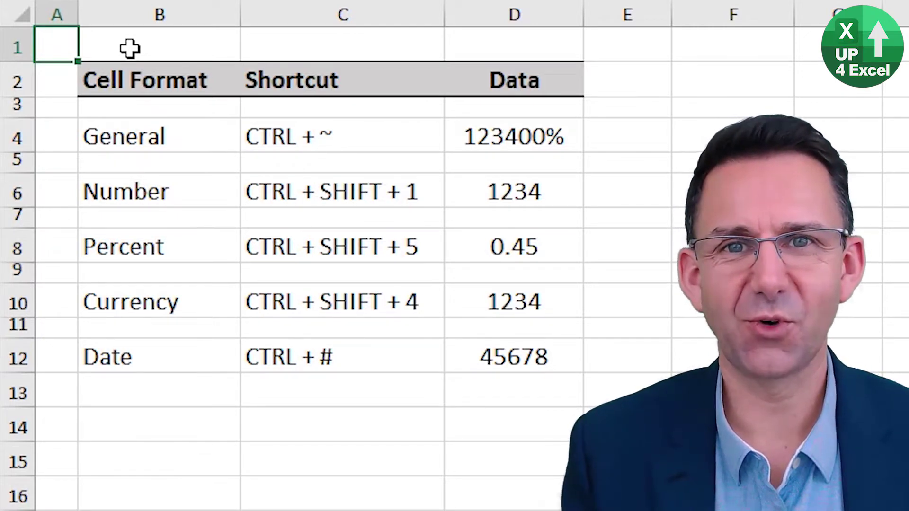
- Apply General to D4, Number to D6, Percent to D8, Currency to D10 and Date to D12
{"action": "left_click", "coordinate": [488, 138]}
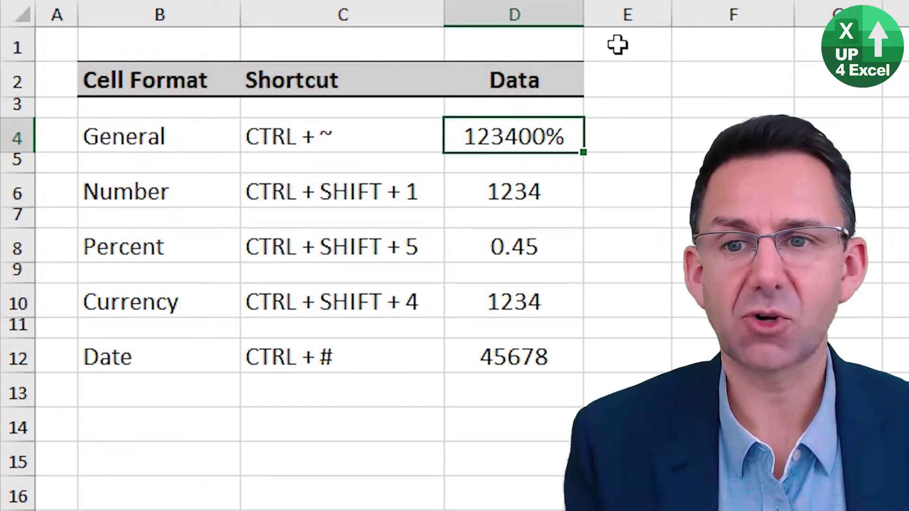
{"action": "key", "text": "ctrl+shift+asciitilde"}
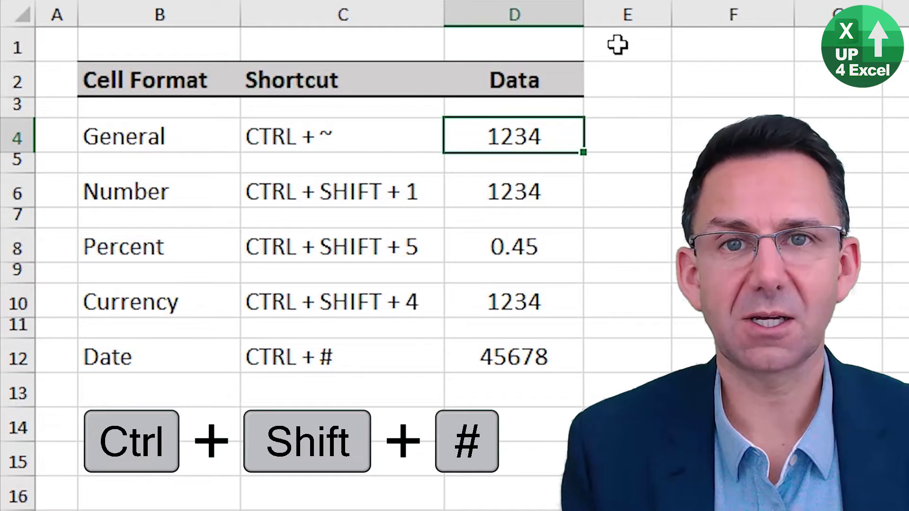
{"action": "key", "text": "Down"}
{"action": "key", "text": "Down"}
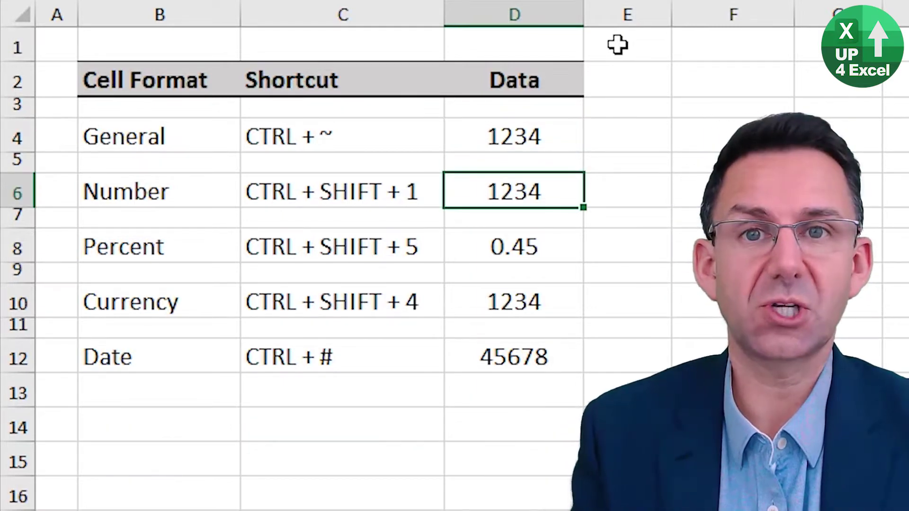
{"action": "key", "text": "ctrl+shift+exclam"}
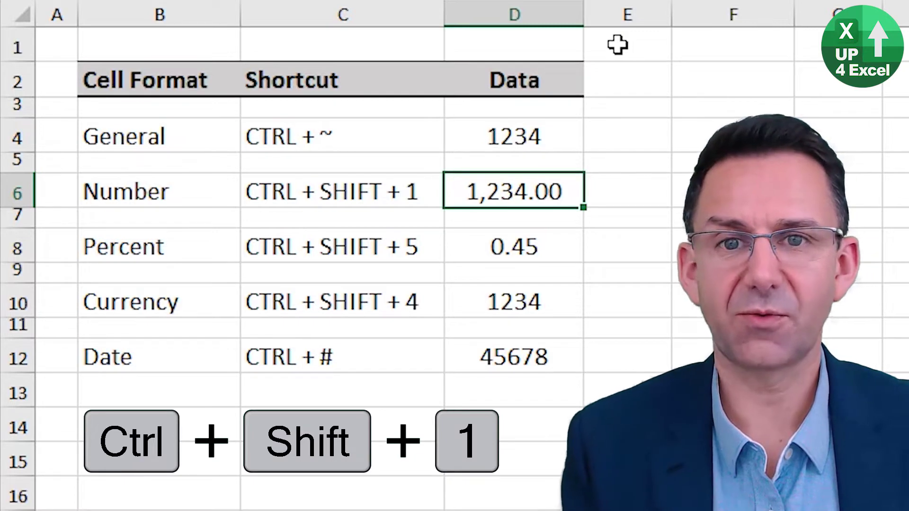
{"action": "key", "text": "Down"}
{"action": "key", "text": "Down"}
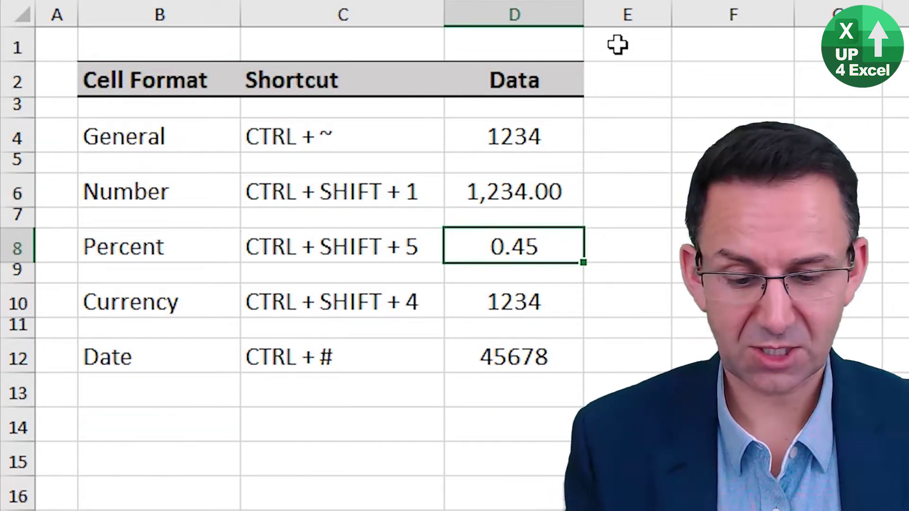
{"action": "key", "text": "ctrl+shift+percent"}
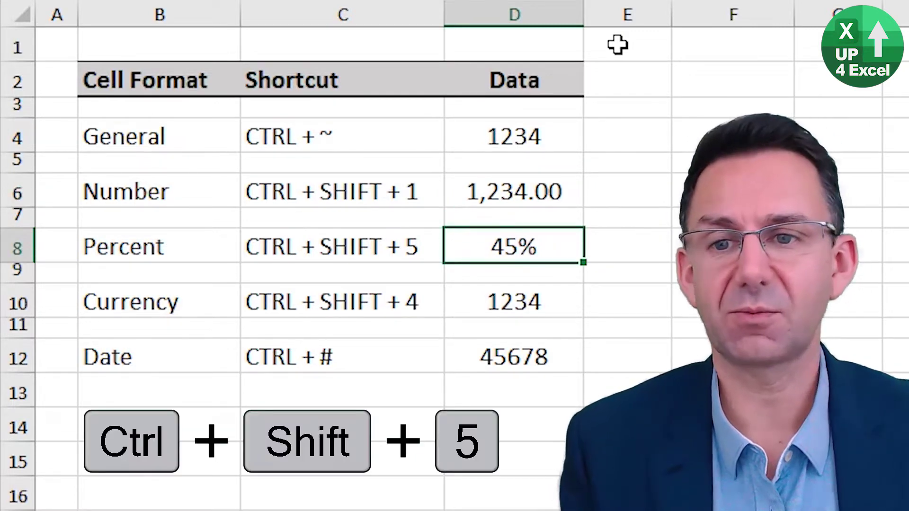
{"action": "key", "text": "Down"}
{"action": "key", "text": "Down"}
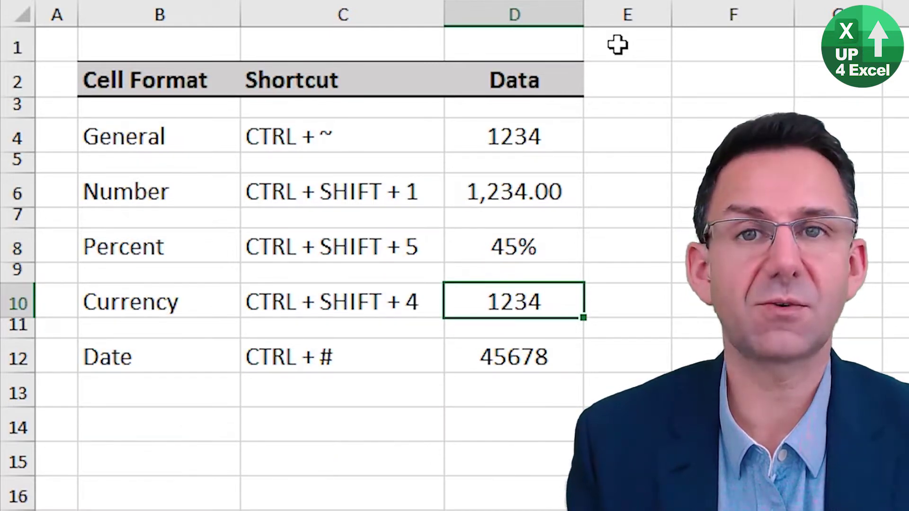
{"action": "key", "text": "ctrl+shift+dollar"}
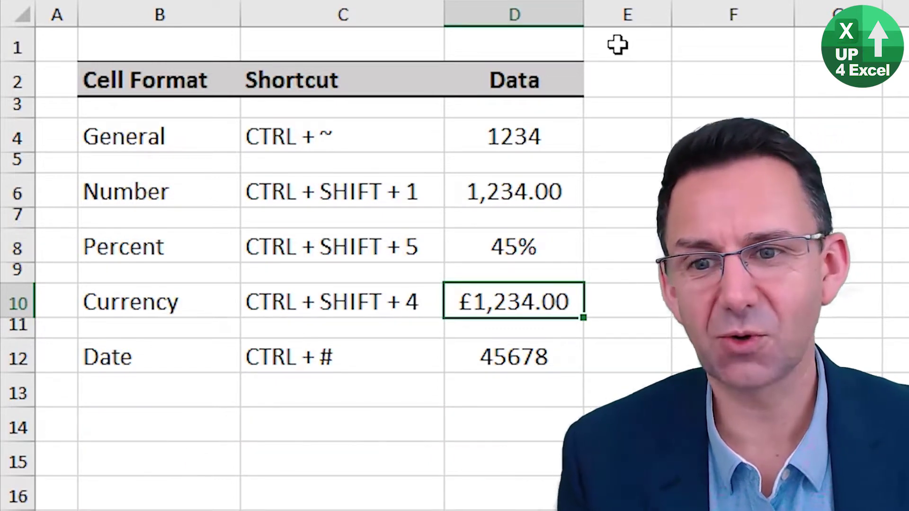
{"action": "key", "text": "Down"}
{"action": "key", "text": "Down"}
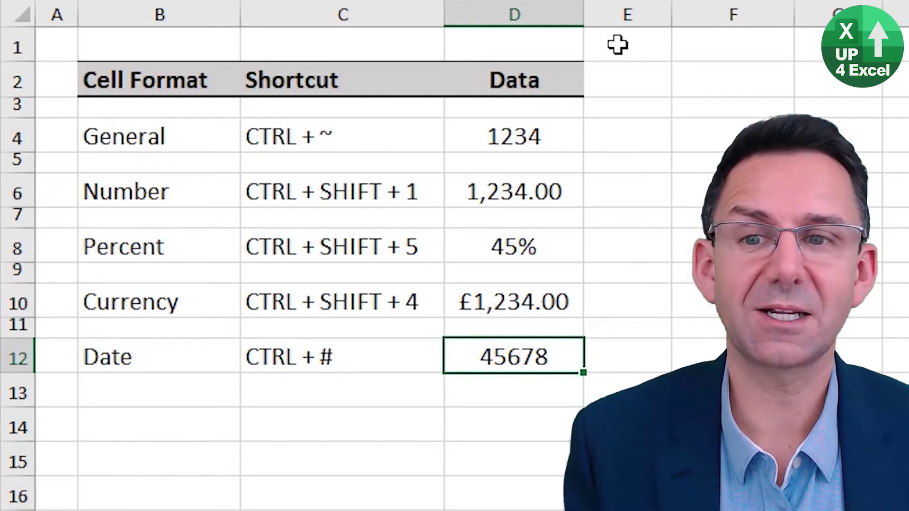
{"action": "key", "text": "ctrl+numbersign"}
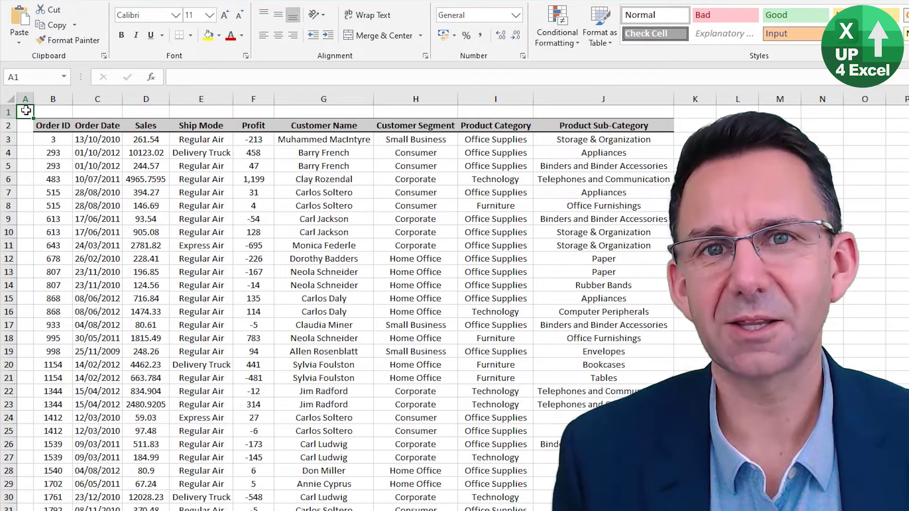
- Select the whole Sales column and open Format Cells, browsing its tabs
{"action": "left_click", "coordinate": [139, 100]}
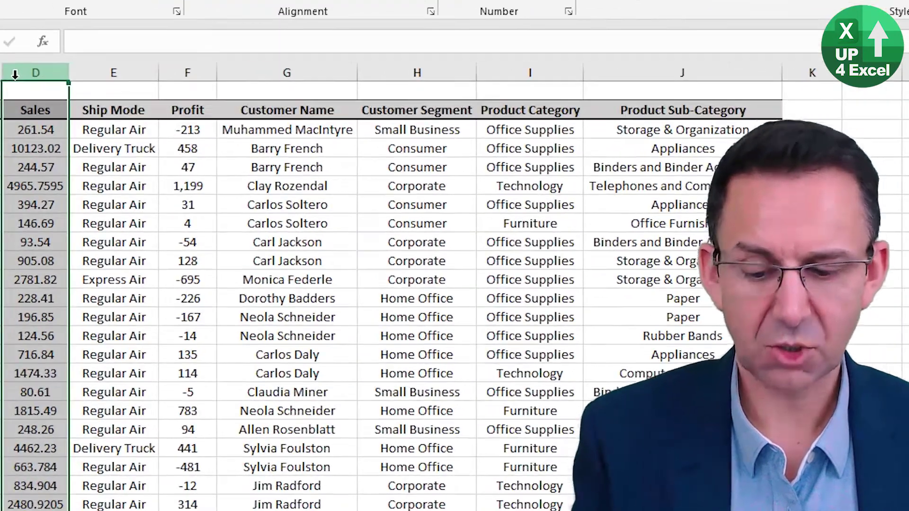
{"action": "key", "text": "ctrl+1"}
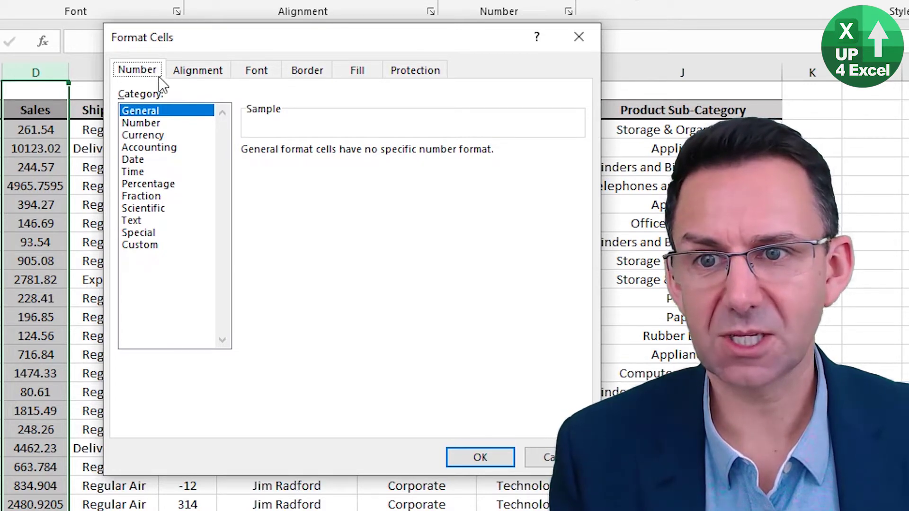
{"action": "key", "text": "ctrl+Tab"}
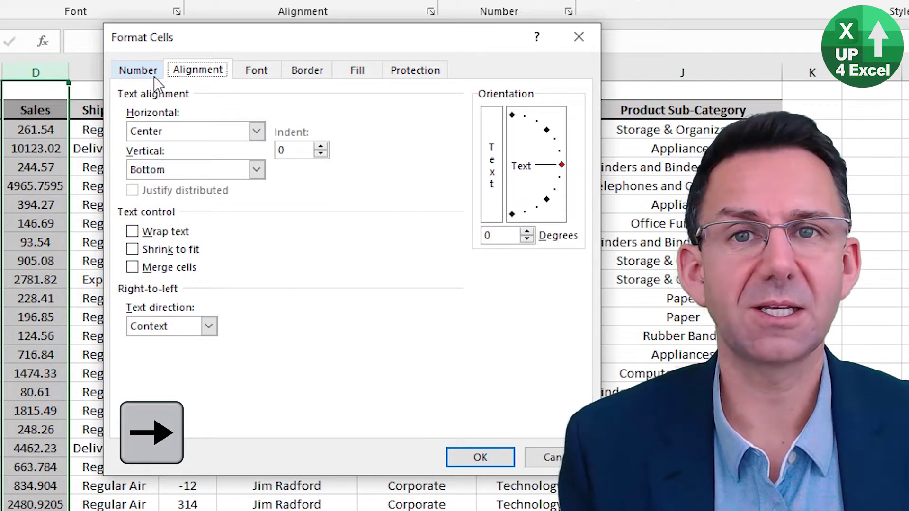
{"action": "key", "text": "Right"}
{"action": "key", "text": "Right"}
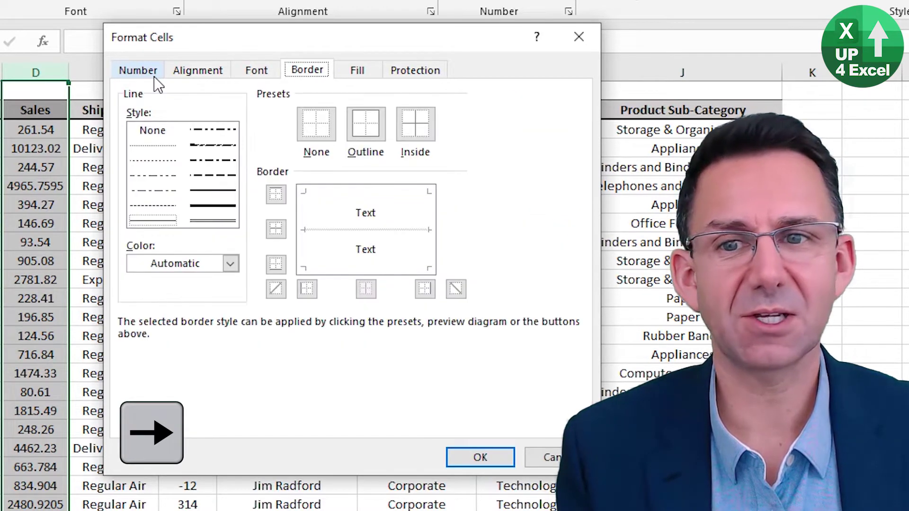
{"action": "key", "text": "Left"}
{"action": "key", "text": "Left"}
{"action": "key", "text": "Left"}
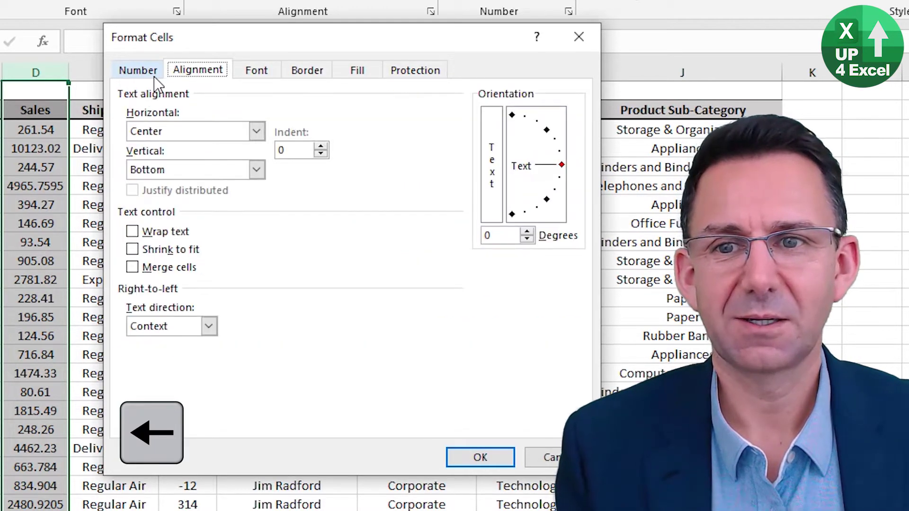
- Apply the Number category with 0 decimal places and the 1000 separator to Sales
{"action": "key", "text": "Tab"}
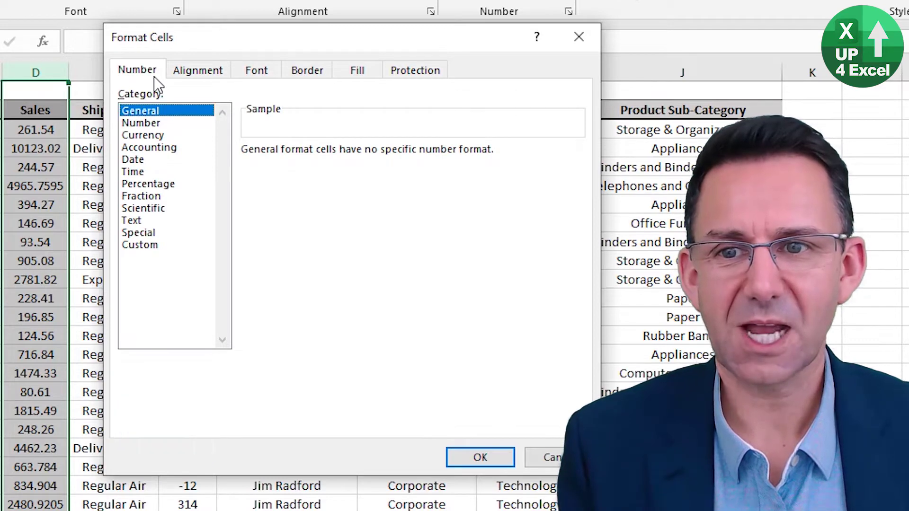
{"action": "key", "text": "Down"}
{"action": "key", "text": "Down"}
{"action": "key", "text": "Down"}
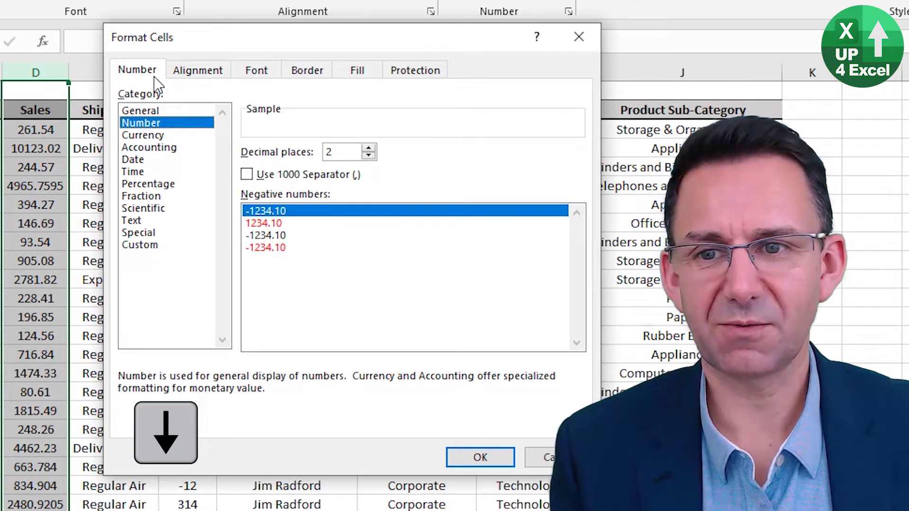
{"action": "key", "text": "Up"}
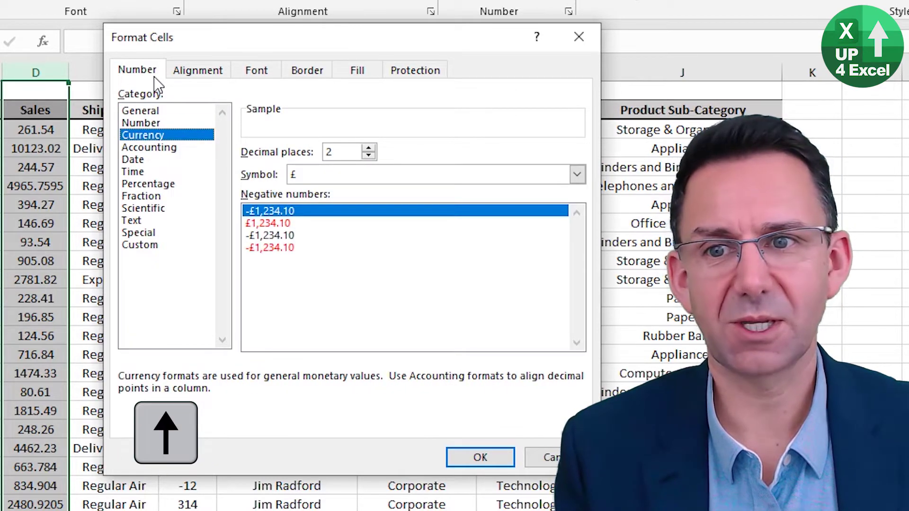
{"action": "key", "text": "Up"}
{"action": "key", "text": "Tab"}
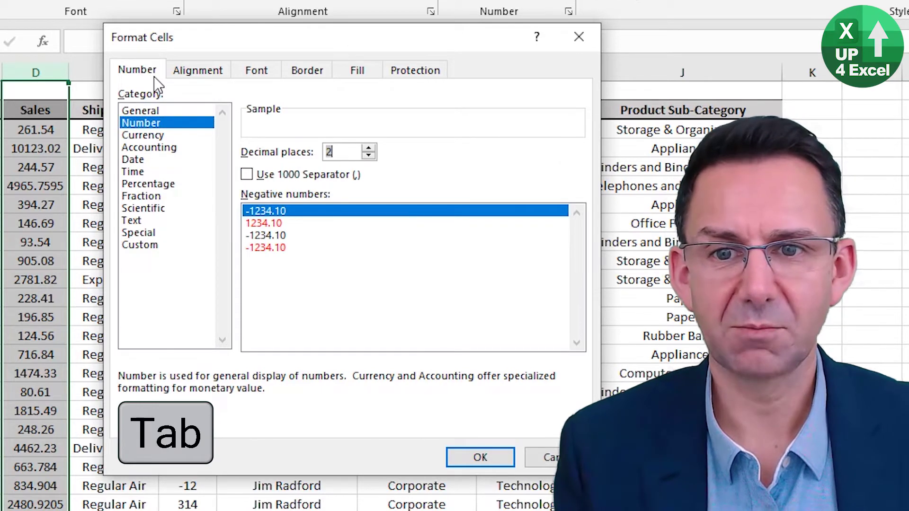
{"action": "type", "text": "0"}
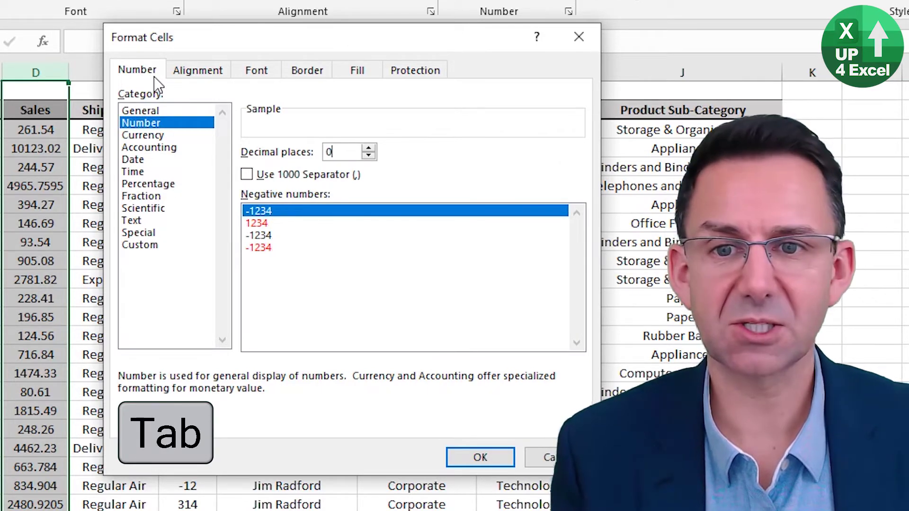
{"action": "key", "text": "Tab"}
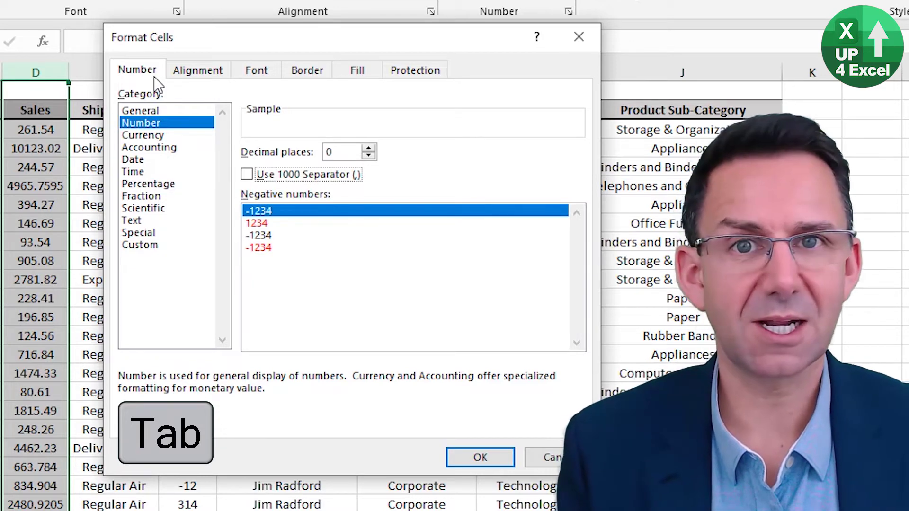
{"action": "key", "text": "space"}
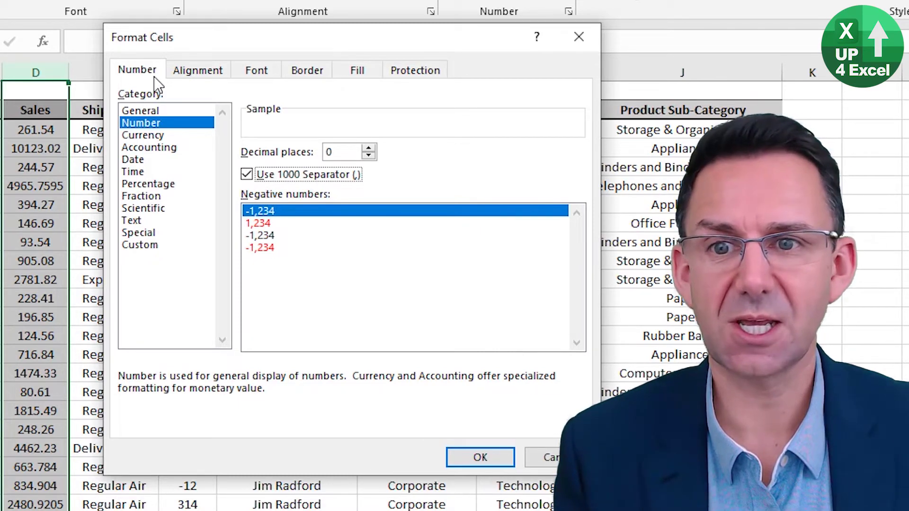
{"action": "key", "text": "Return"}
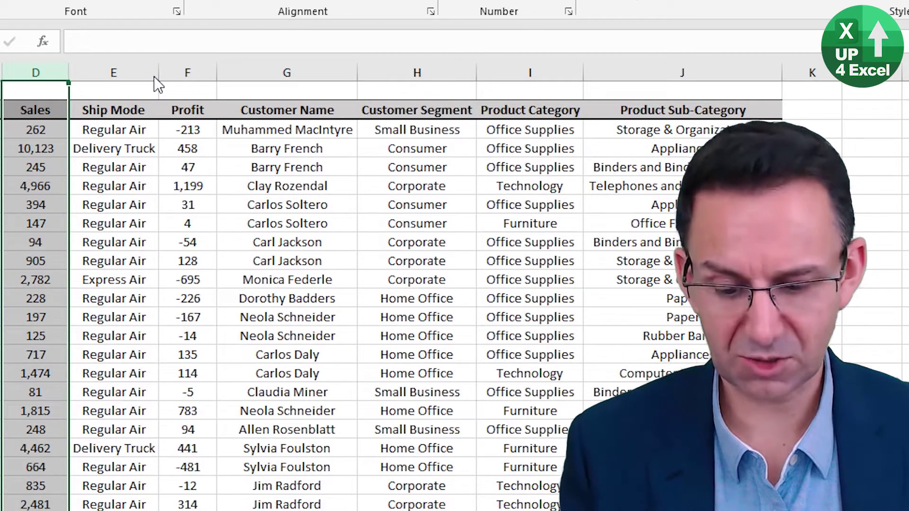
{"action": "key", "text": "ctrl+1"}
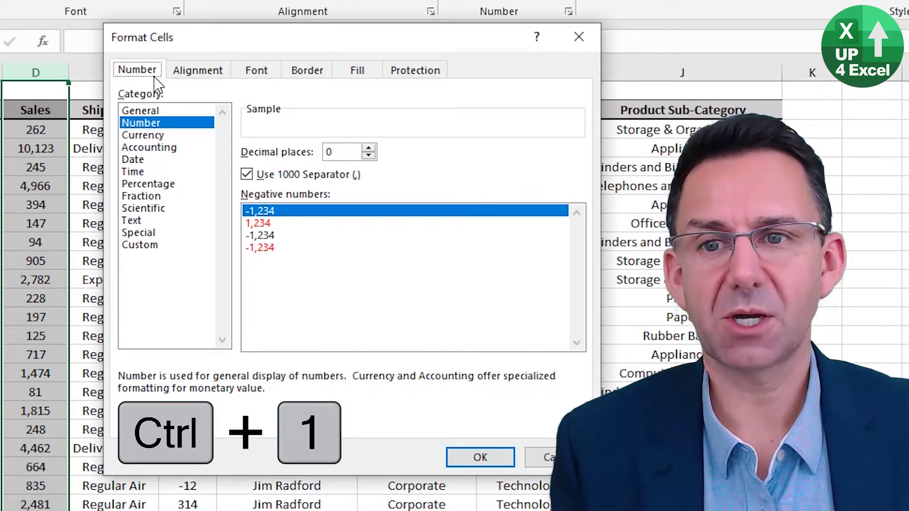
- Set the Sales column font to Agency FB on the Font tab
{"action": "key", "text": "Right"}
{"action": "key", "text": "Right"}
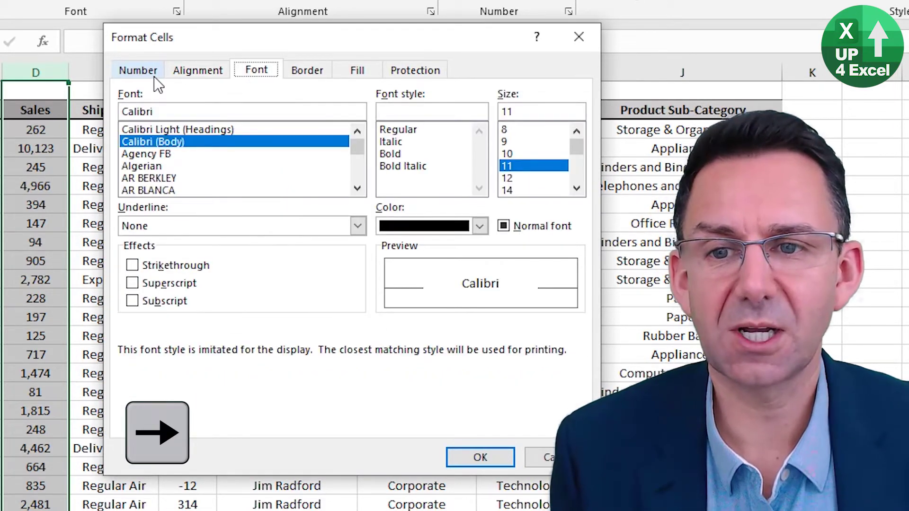
{"action": "key", "text": "Tab"}
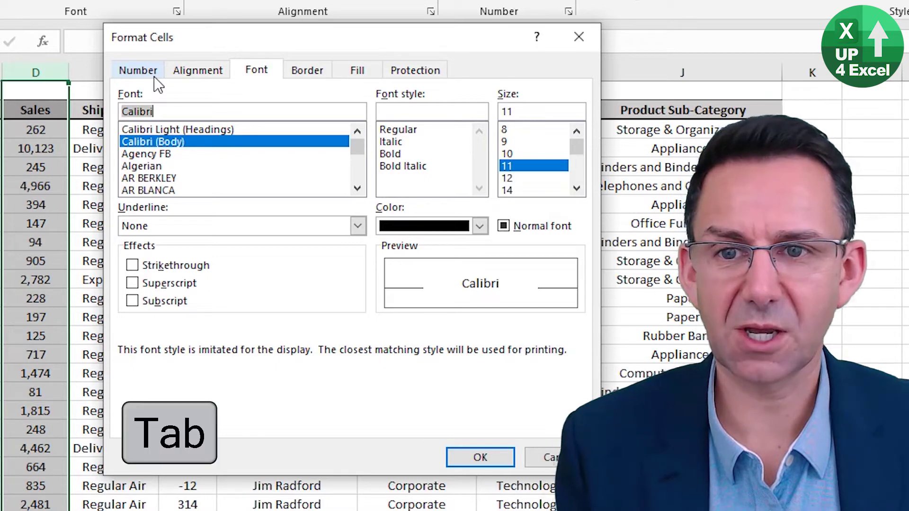
{"action": "key", "text": "Down"}
{"action": "key", "text": "Tab"}
{"action": "key", "text": "Tab"}
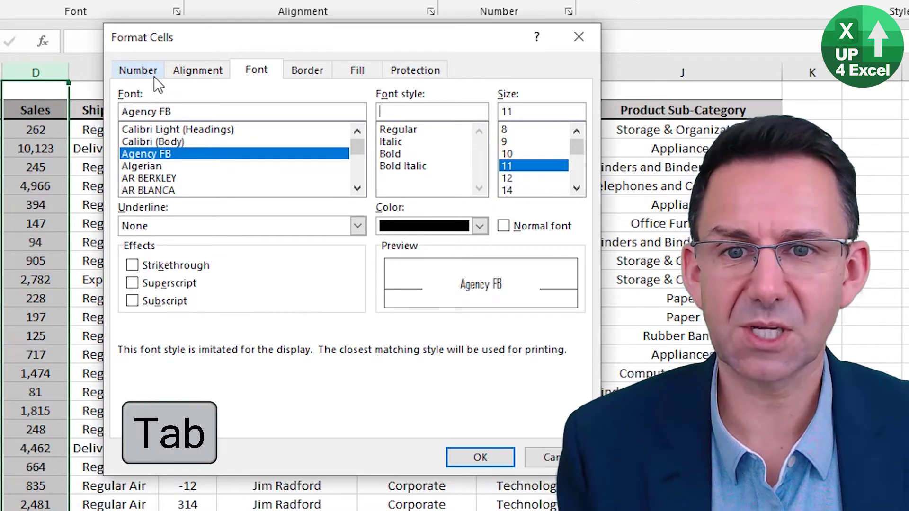
{"action": "key", "text": "Tab"}
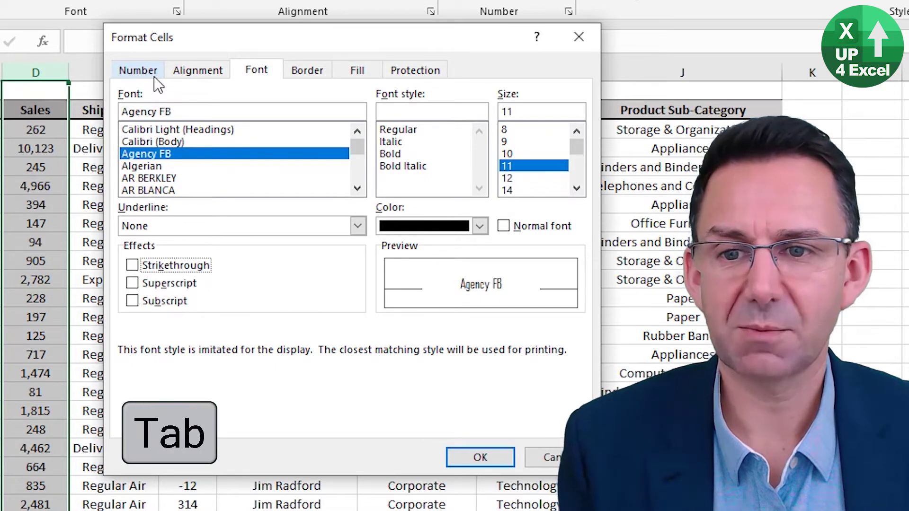
- Choose standard green as the font colour and apply the formatting
{"action": "key", "text": "Tab"}
{"action": "key", "text": "Tab"}
{"action": "key", "text": "Tab"}
{"action": "key", "text": "Tab"}
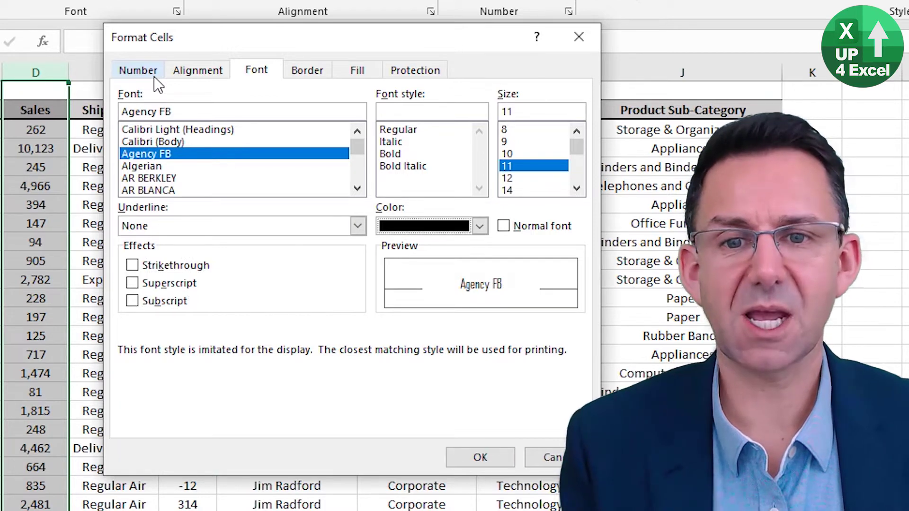
{"action": "key", "text": "Down"}
{"action": "key", "text": "Down"}
{"action": "key", "text": "Down"}
{"action": "key", "text": "Down"}
{"action": "key", "text": "Down"}
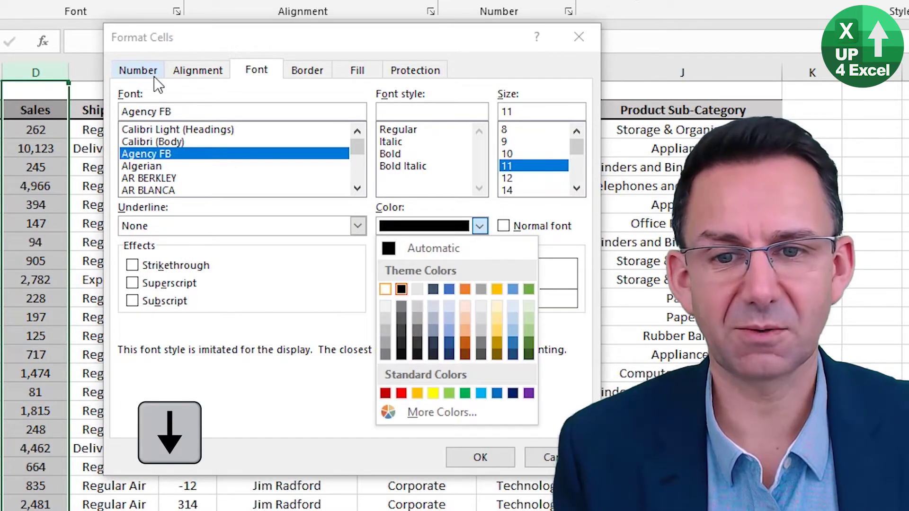
{"action": "key", "text": "Down"}
{"action": "key", "text": "Right"}
{"action": "key", "text": "Right"}
{"action": "key", "text": "Right"}
{"action": "key", "text": "Right"}
{"action": "key", "text": "Right"}
{"action": "key", "text": "Right"}
{"action": "key", "text": "Right"}
{"action": "key", "text": "Right"}
{"action": "key", "text": "Right"}
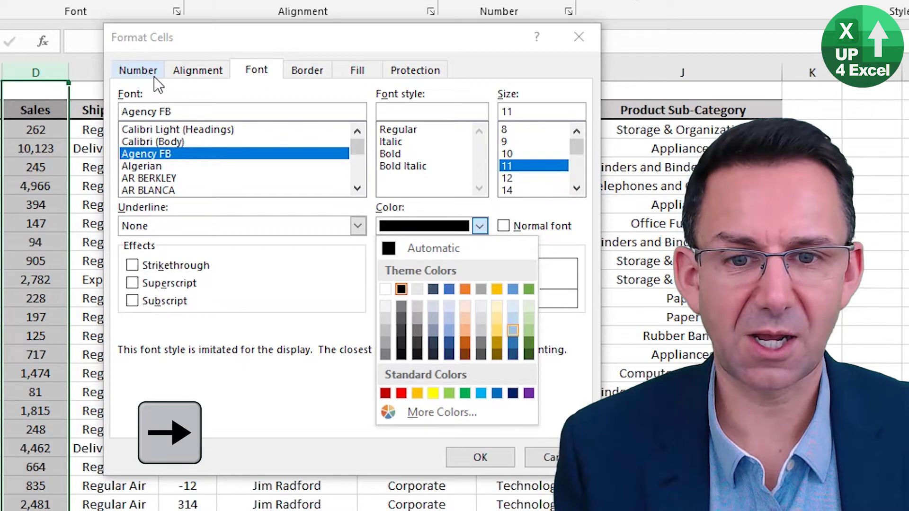
{"action": "key", "text": "Left"}
{"action": "key", "text": "Up"}
{"action": "key", "text": "Up"}
{"action": "key", "text": "Up"}
{"action": "key", "text": "Up"}
{"action": "key", "text": "Right"}
{"action": "key", "text": "Left"}
{"action": "key", "text": "Left"}
{"action": "key", "text": "Left"}
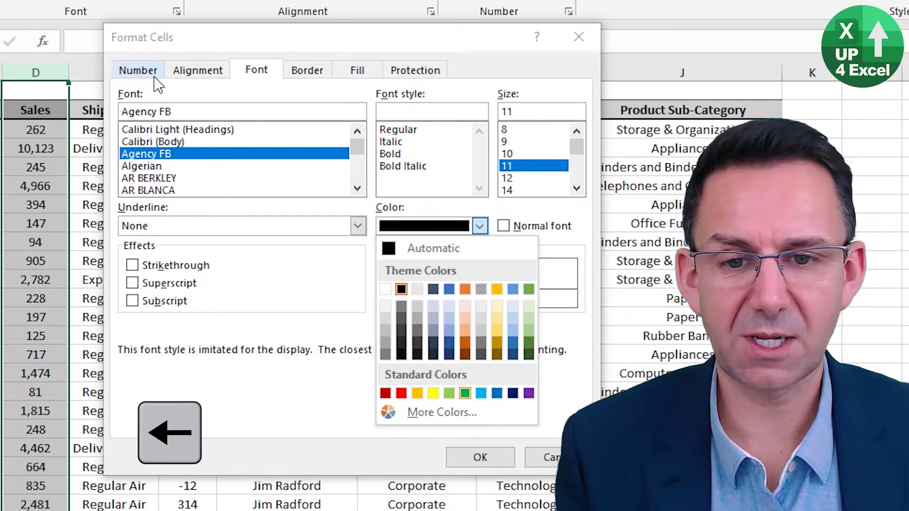
{"action": "key", "text": "Return"}
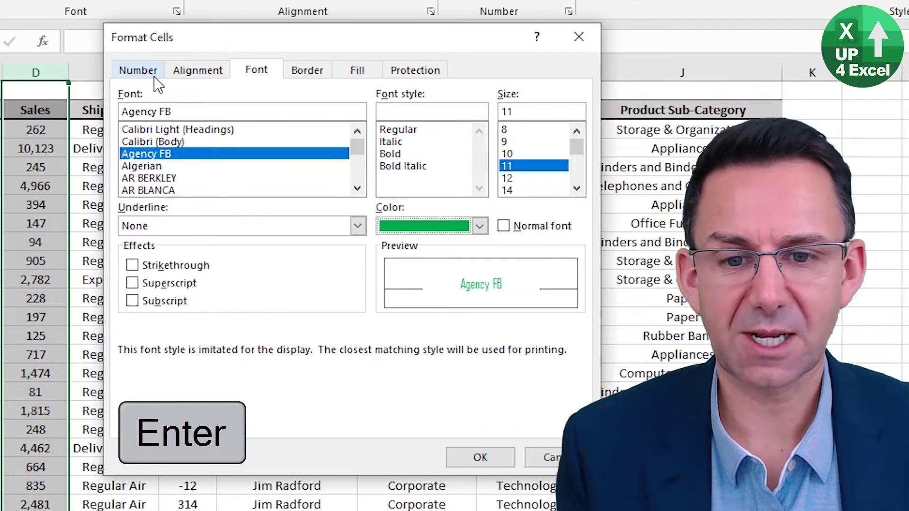
{"action": "key", "text": "Tab"}
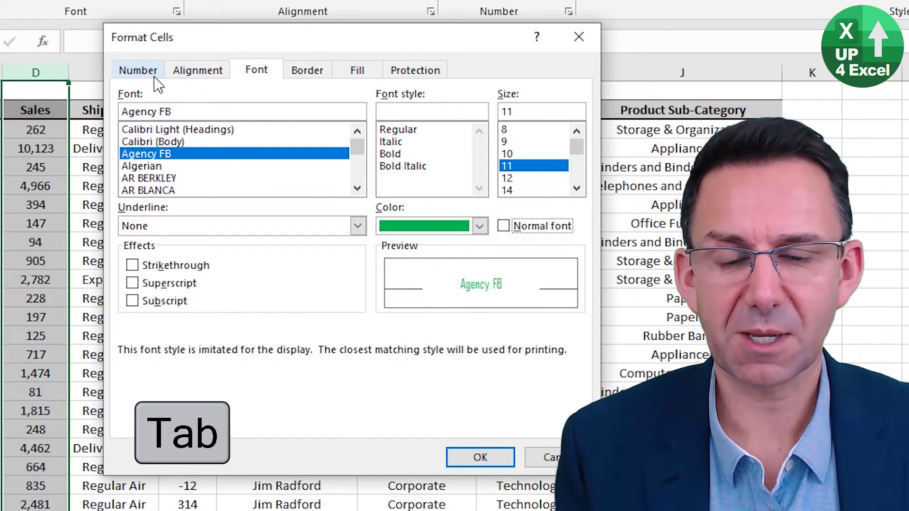
{"action": "key", "text": "Return"}
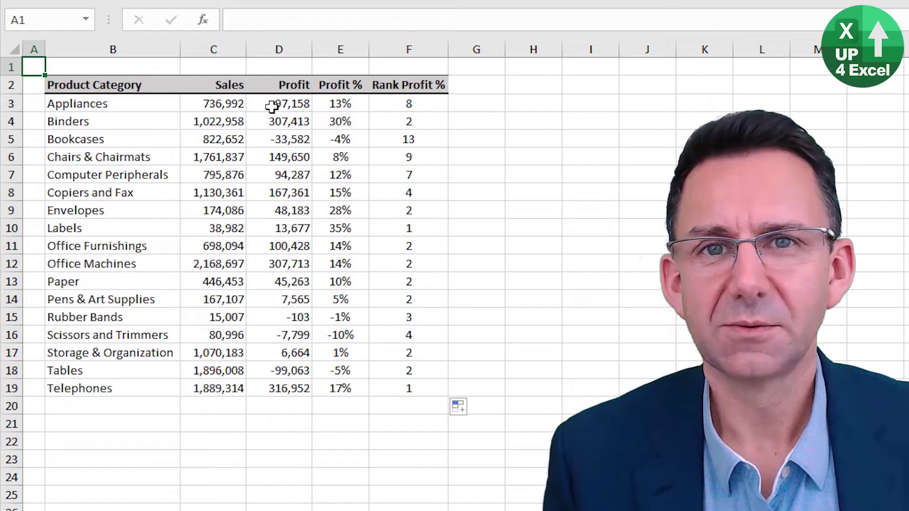
- Inspect the Bookcases RANK formula in F5, then open F3's =RANK(E3,E3:E19) for editing
{"action": "left_click", "coordinate": [409, 138]}
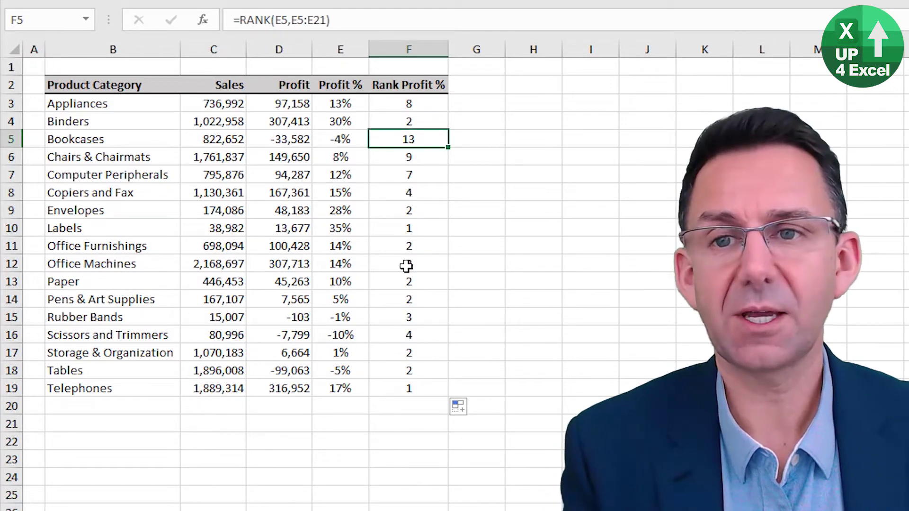
{"action": "key", "text": "F2"}
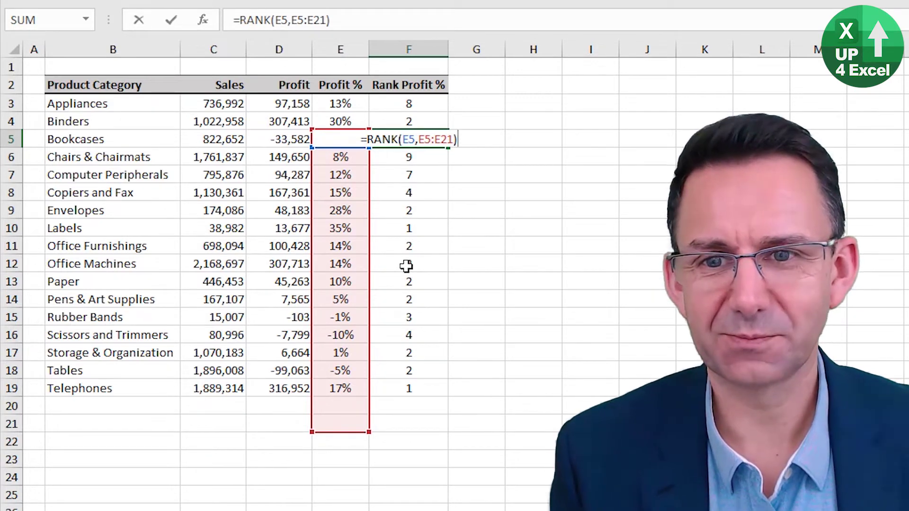
{"action": "key", "text": "Left"}
{"action": "key", "text": "Escape"}
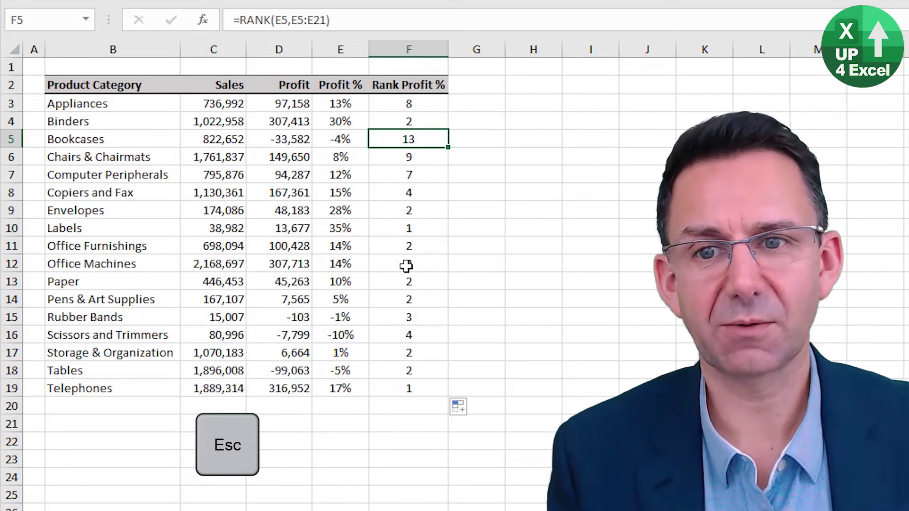
{"action": "key", "text": "Up"}
{"action": "key", "text": "Up"}
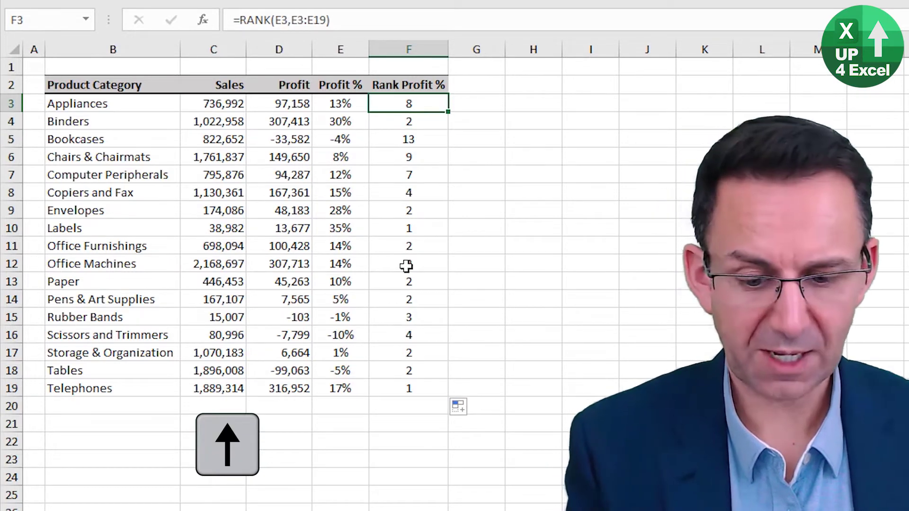
{"action": "key", "text": "F2"}
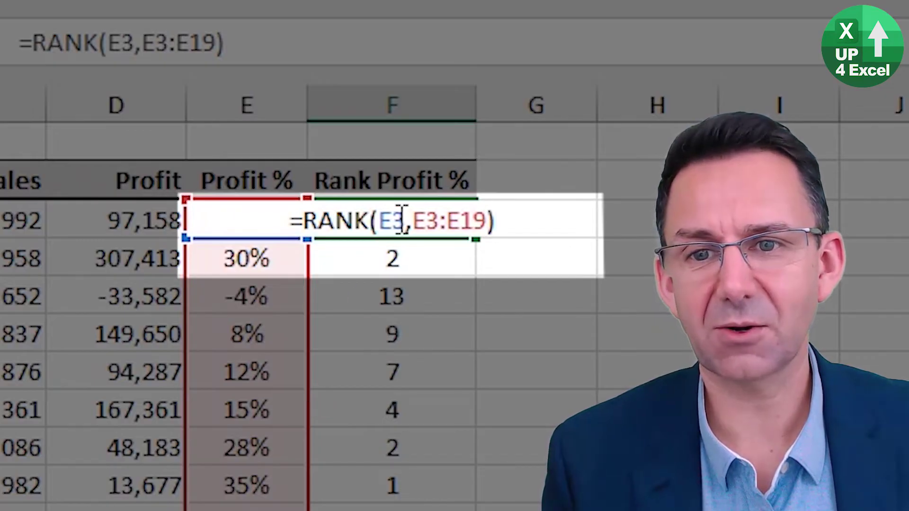
- Cycle the E3 reference in F3's RANK formula through the F4 absolute variants, keeping $E3
{"action": "left_click", "coordinate": [393, 219]}
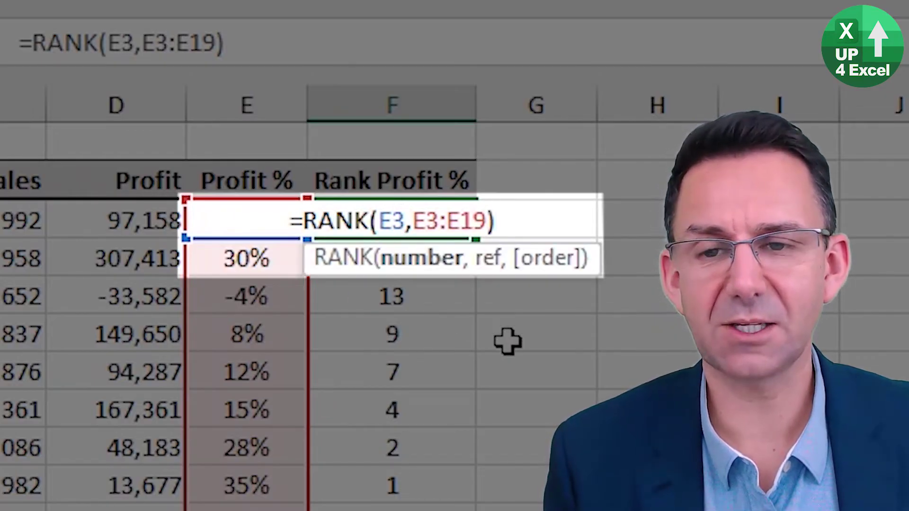
{"action": "key", "text": "F4"}
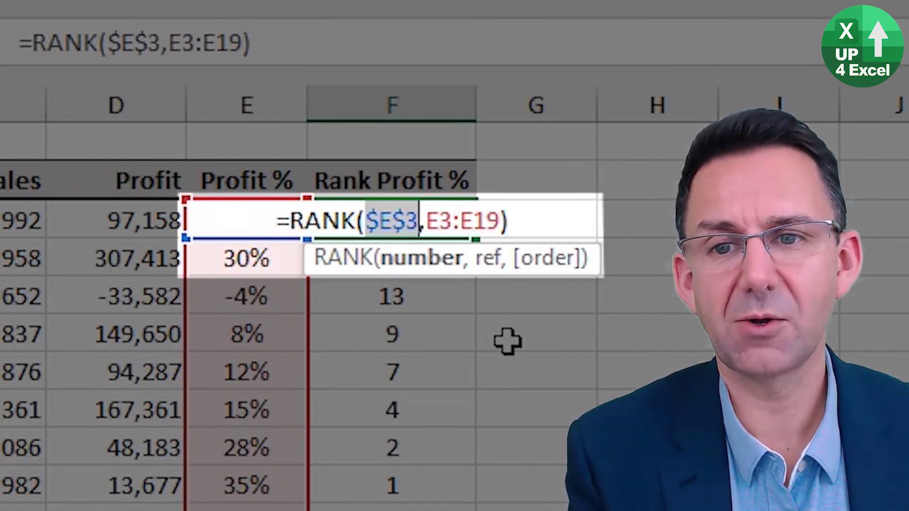
{"action": "key", "text": "F4"}
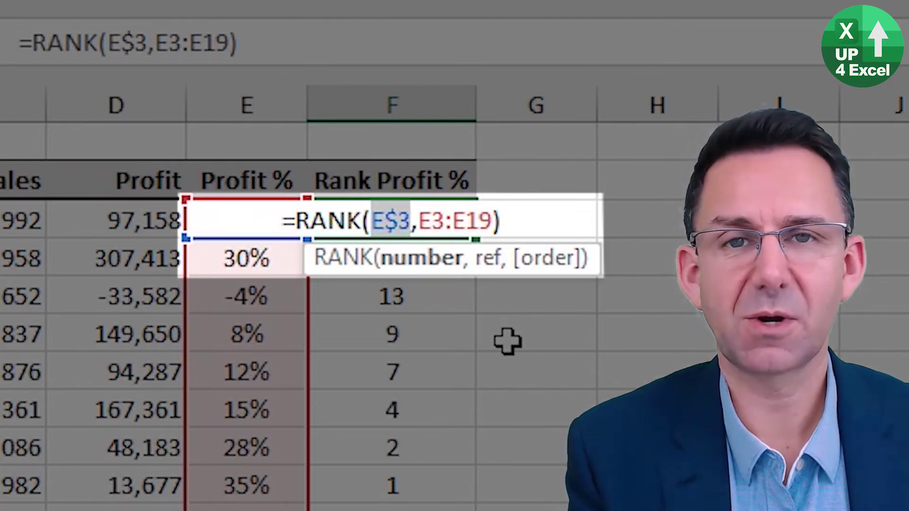
{"action": "key", "text": "F4"}
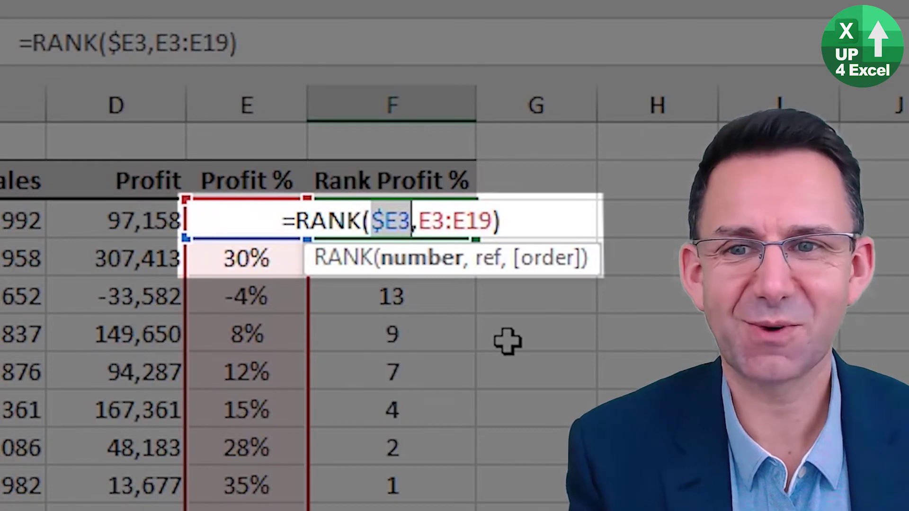
{"action": "key", "text": "F4"}
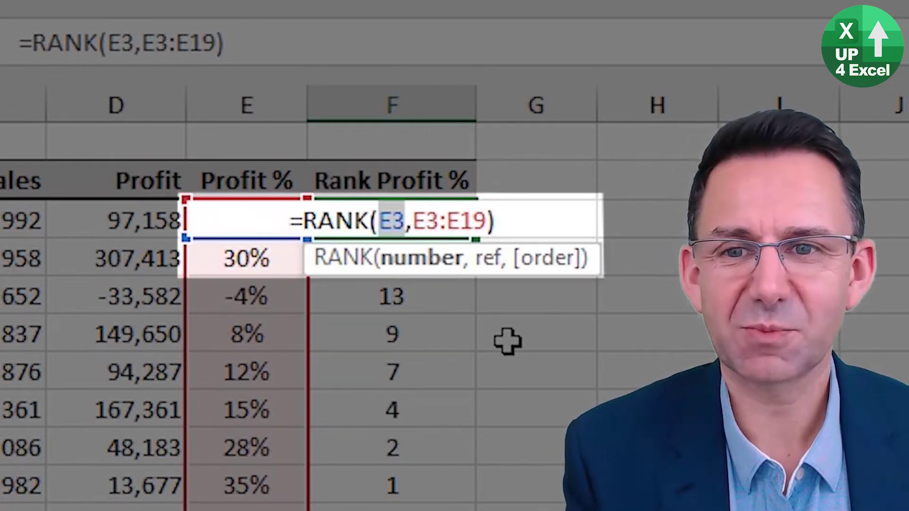
{"action": "key", "text": "F4"}
{"action": "key", "text": "F4"}
{"action": "key", "text": "F4"}
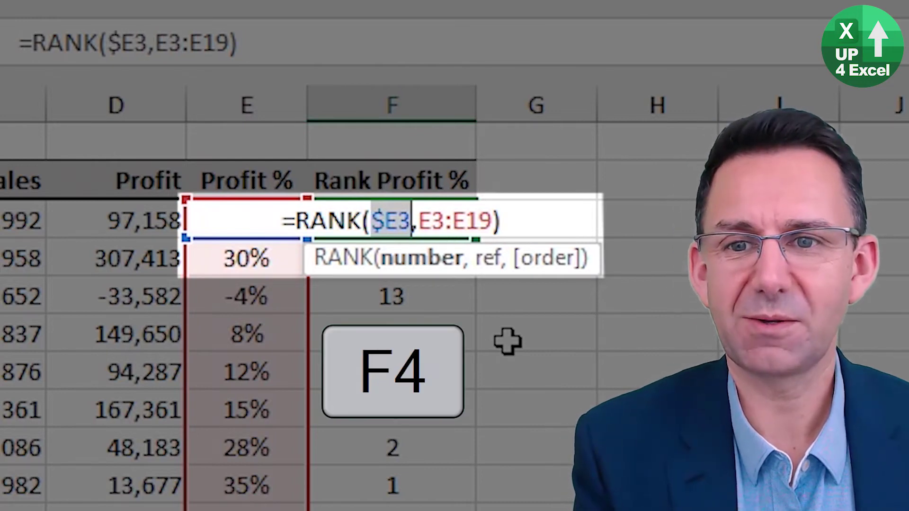
{"action": "key", "text": "Right"}
{"action": "key", "text": "Right"}
- Make the range argument fully absolute, giving =RANK($E3,$E$3:$E$19) in F3
{"action": "left_click", "coordinate": [432, 222]}
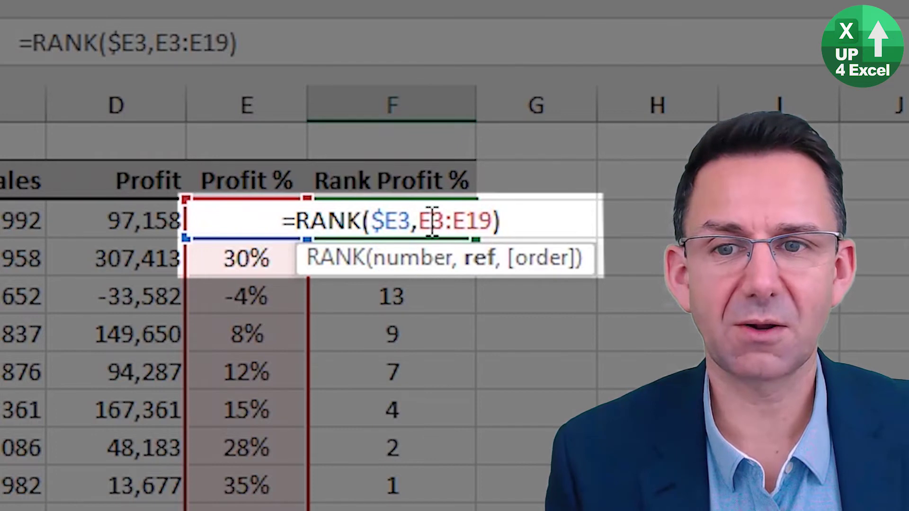
{"action": "key", "text": "F4"}
{"action": "key", "text": "F4"}
{"action": "key", "text": "F4"}
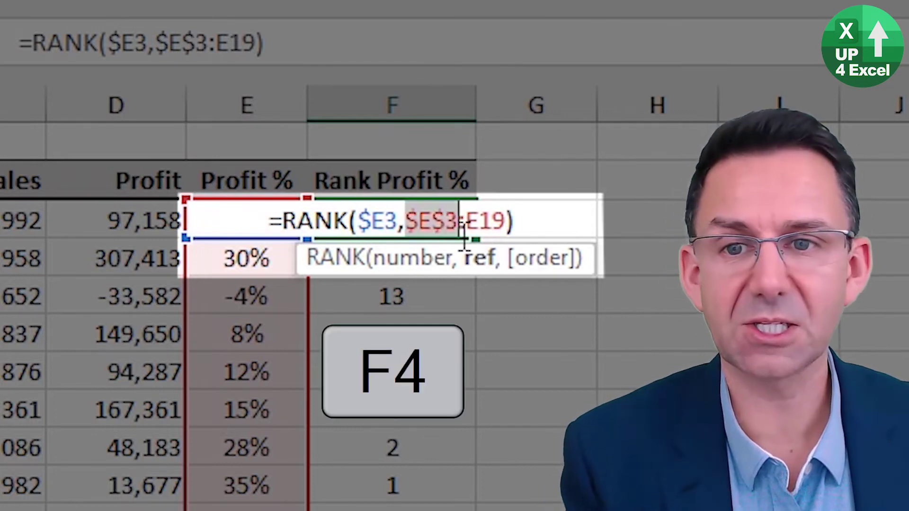
{"action": "key", "text": "F4"}
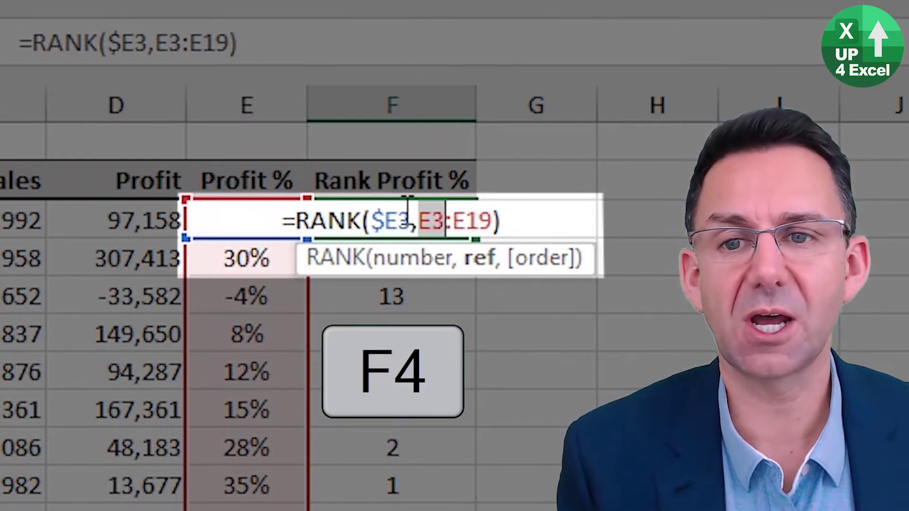
{"action": "left_click", "coordinate": [413, 222]}
{"action": "left_click_drag", "start_coordinate": [420, 221], "coordinate": [491, 215]}
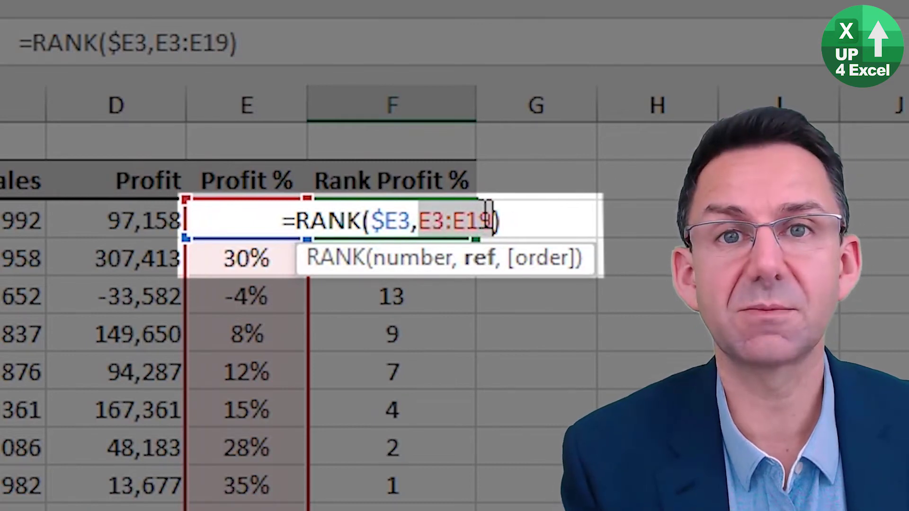
{"action": "key", "text": "F4"}
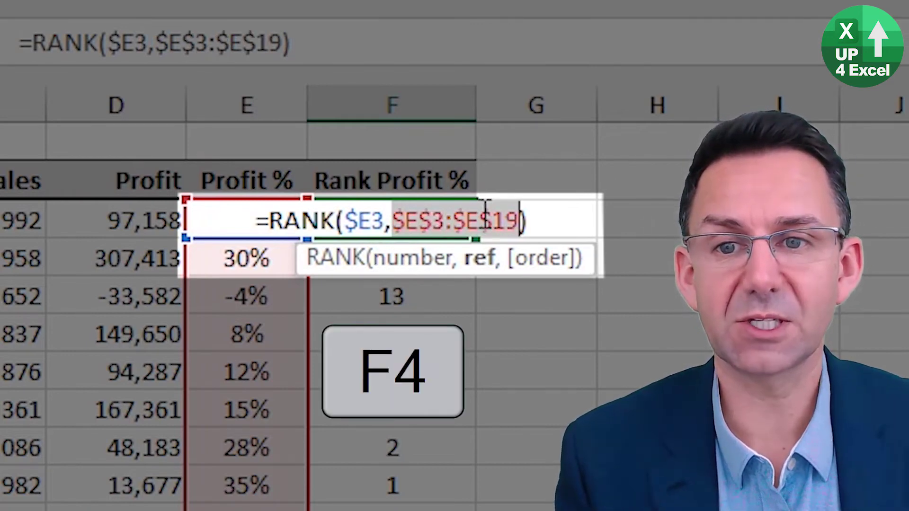
{"action": "key", "text": "Return"}
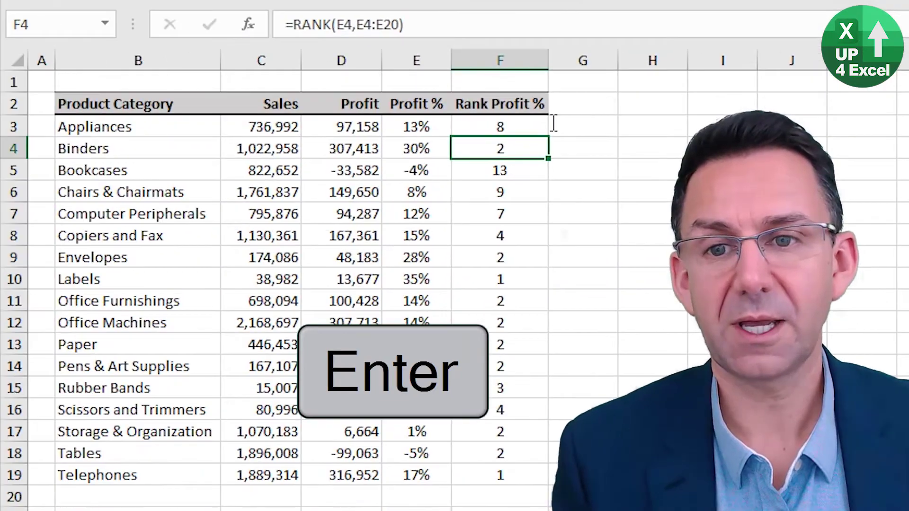
{"action": "left_click", "coordinate": [530, 126]}
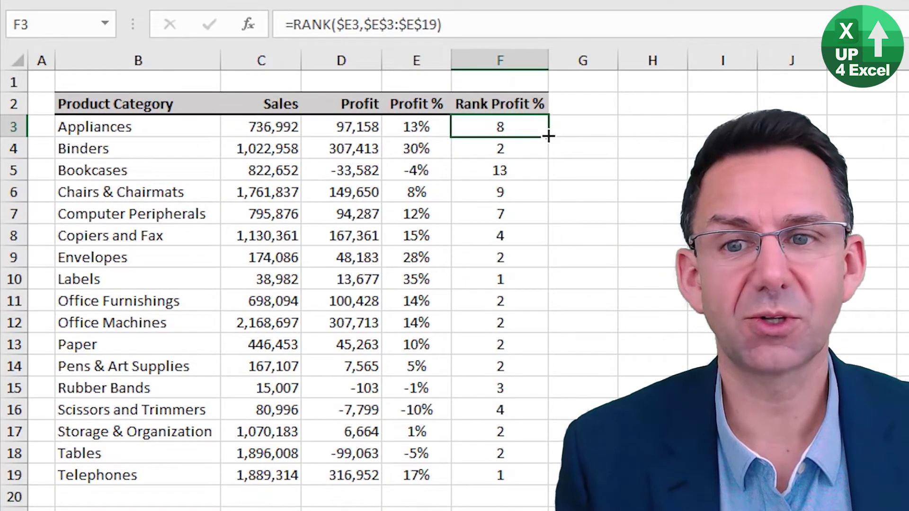
- Double-click F3's fill handle to copy =RANK($E3,$E$3:$E$19) down to F19
{"action": "double_click", "coordinate": [549, 136]}
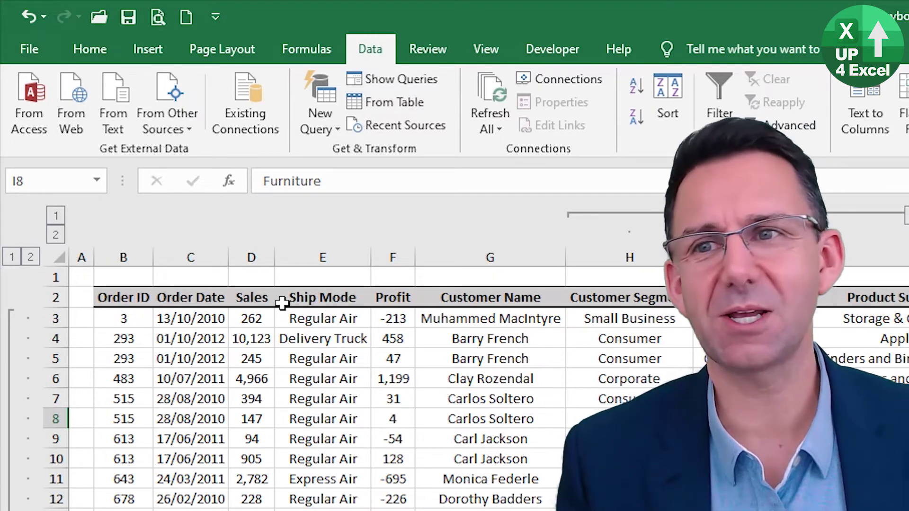
- Add the Refresh All command to the Quick Access Toolbar through More Commands
{"action": "left_click", "coordinate": [214, 18]}
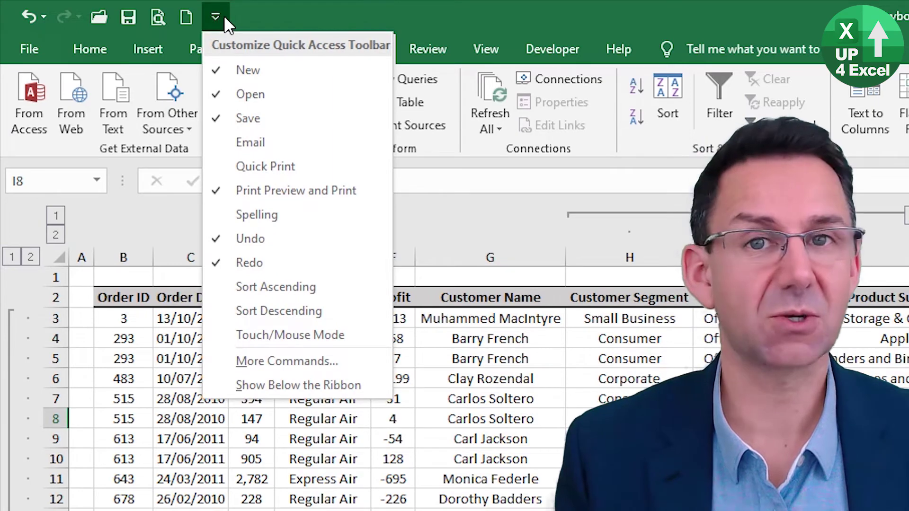
{"action": "left_click", "coordinate": [286, 361]}
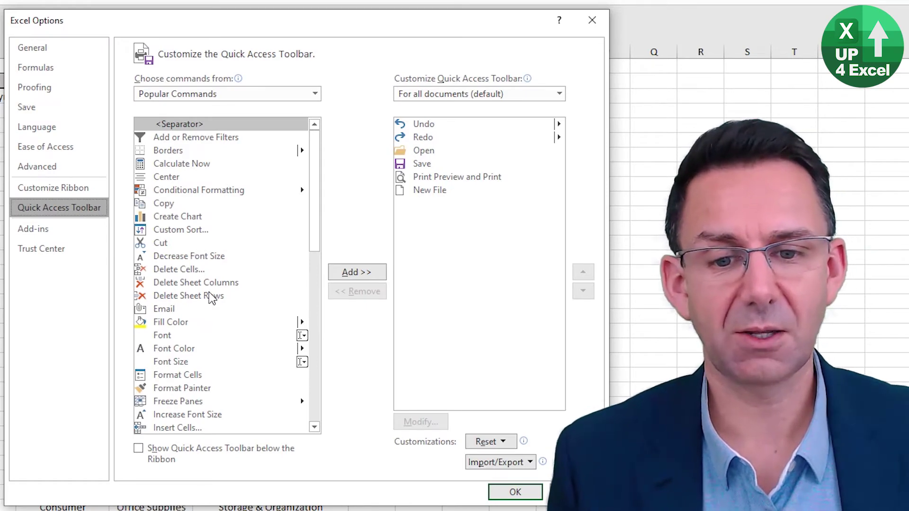
{"action": "scroll", "coordinate": [209, 293], "scroll_direction": "down", "scroll_amount": 3}
{"action": "scroll", "coordinate": [209, 291], "scroll_direction": "down", "scroll_amount": 2}
{"action": "scroll", "coordinate": [209, 292], "scroll_direction": "down", "scroll_amount": 3}
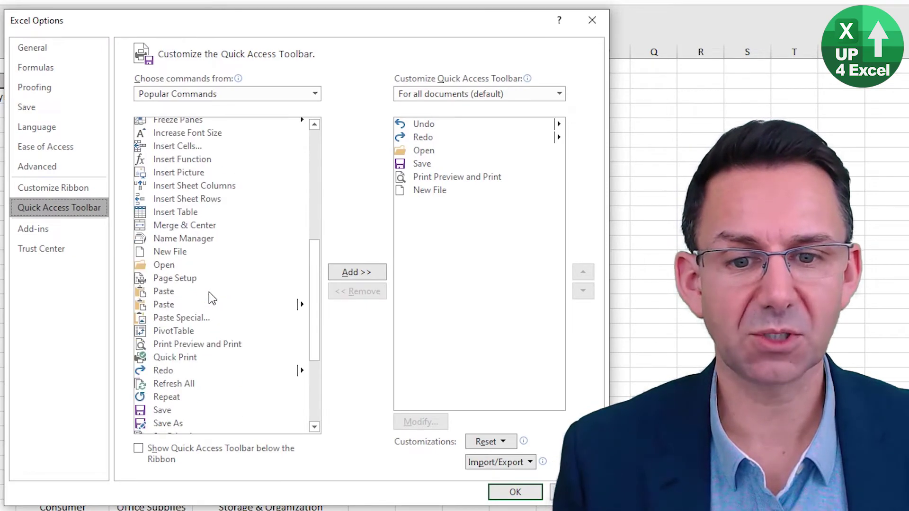
{"action": "left_click", "coordinate": [180, 385]}
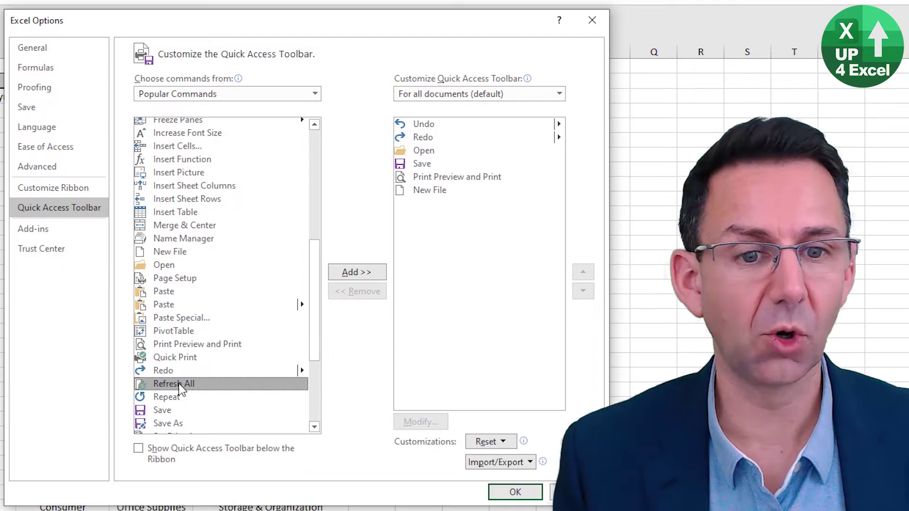
{"action": "left_click", "coordinate": [348, 270]}
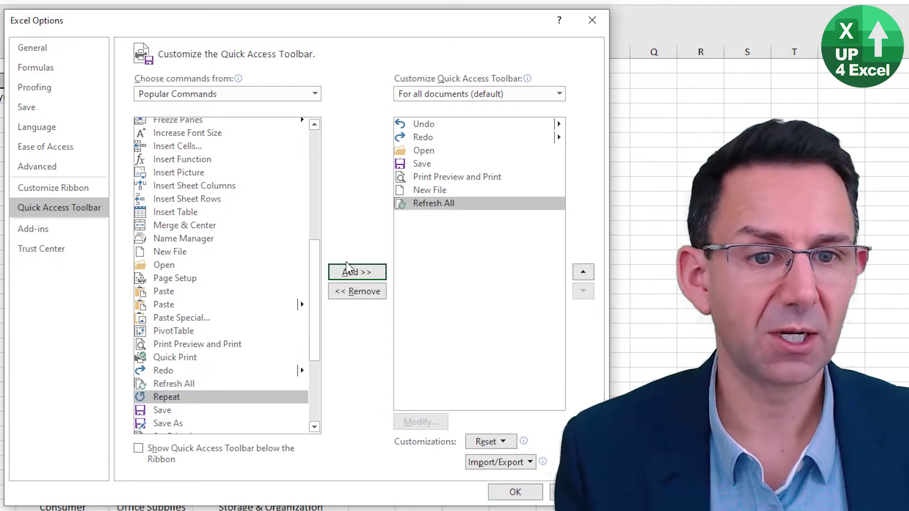
{"action": "left_click", "coordinate": [515, 492]}
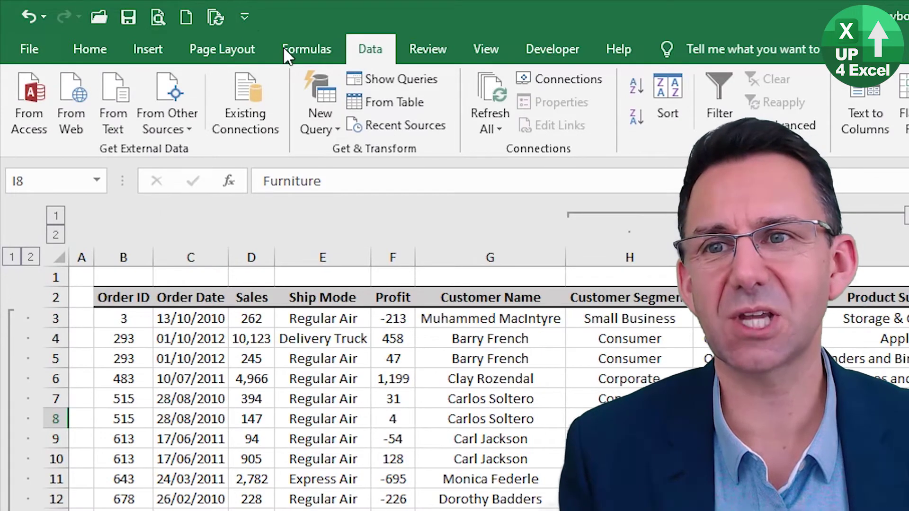
{"action": "key", "text": "alt"}
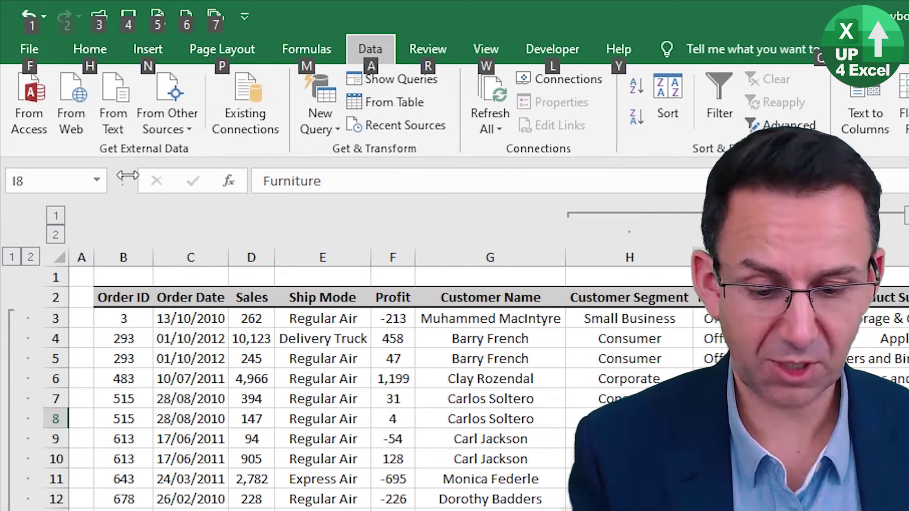
{"action": "key", "text": "Escape"}
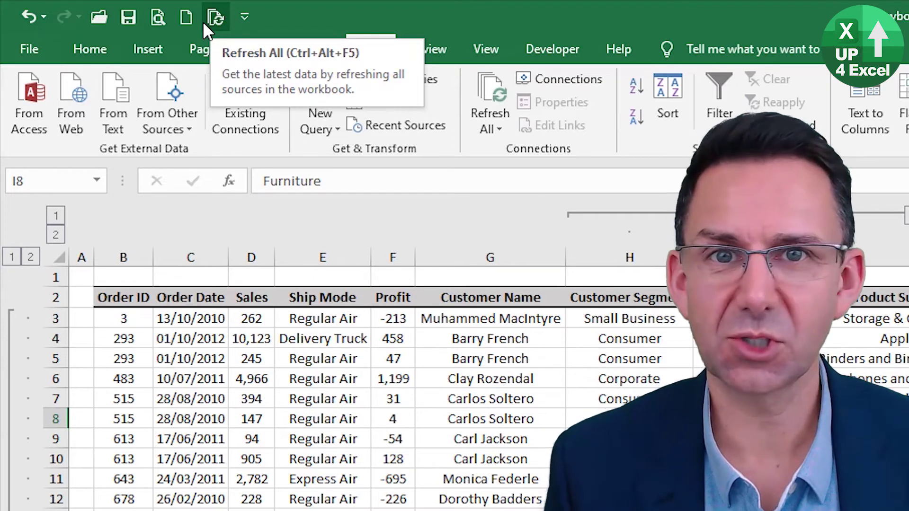
{"action": "left_click", "coordinate": [393, 338]}
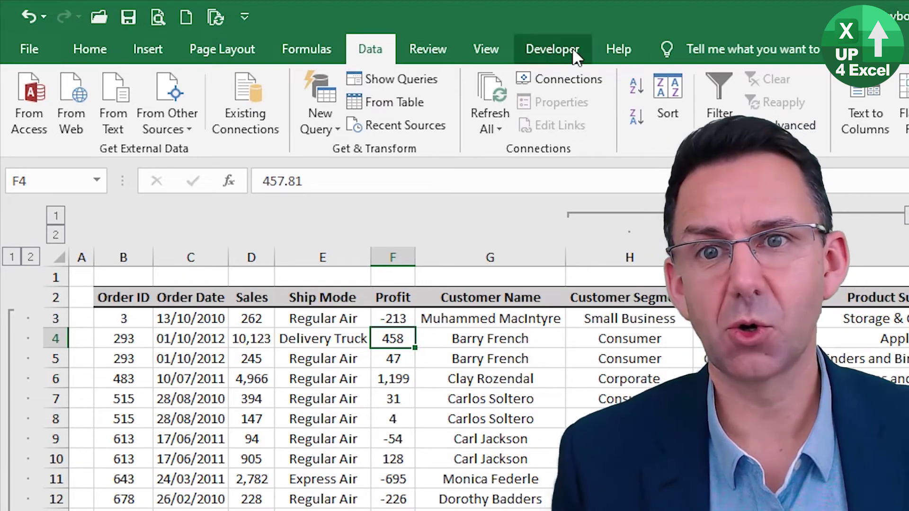
- Start recording Macro2 from the Developer tab with lowercase f as its shortcut key
{"action": "left_click", "coordinate": [573, 49]}
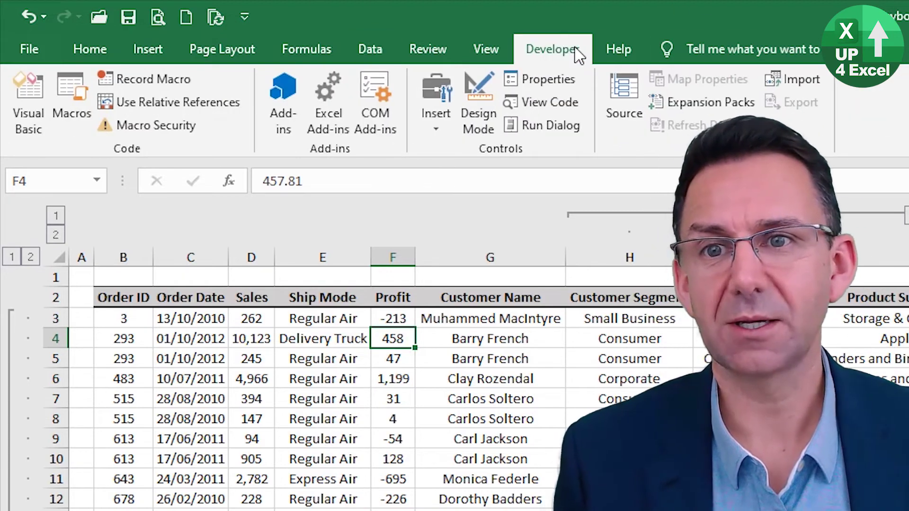
{"action": "left_click", "coordinate": [156, 86]}
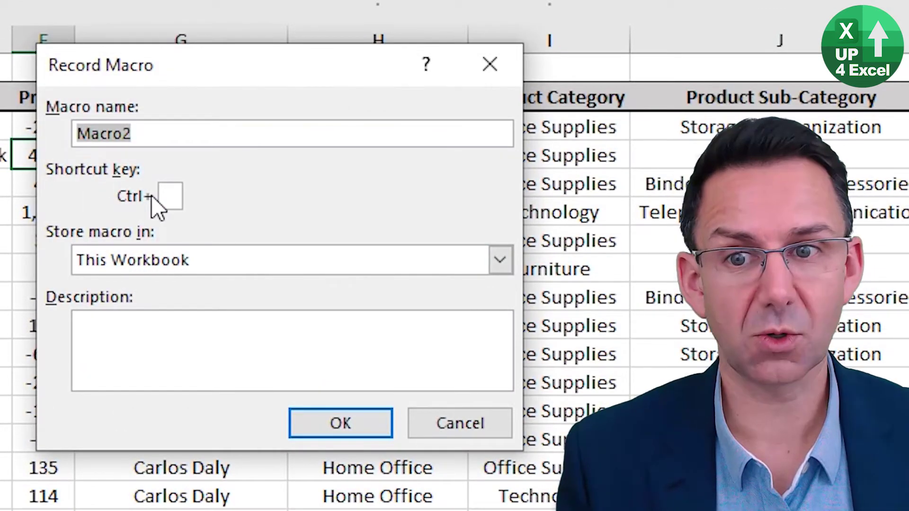
{"action": "left_click", "coordinate": [170, 200]}
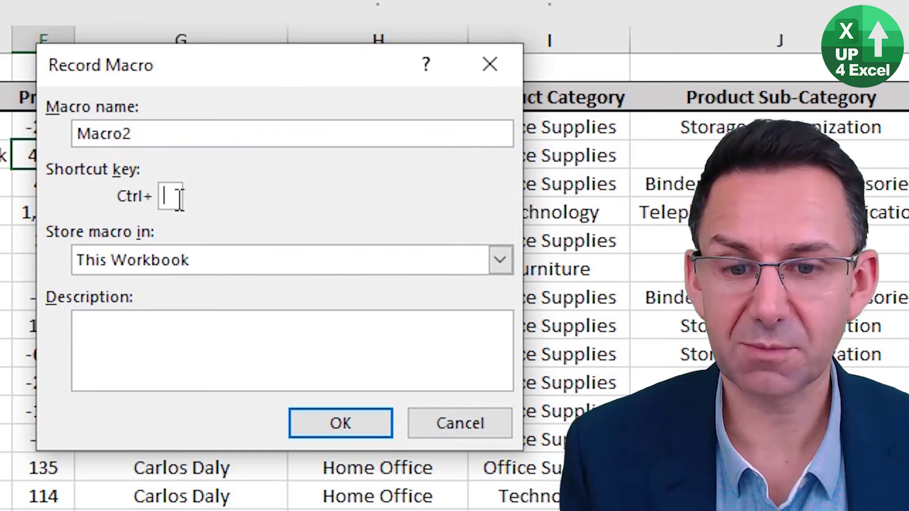
{"action": "type", "text": "D"}
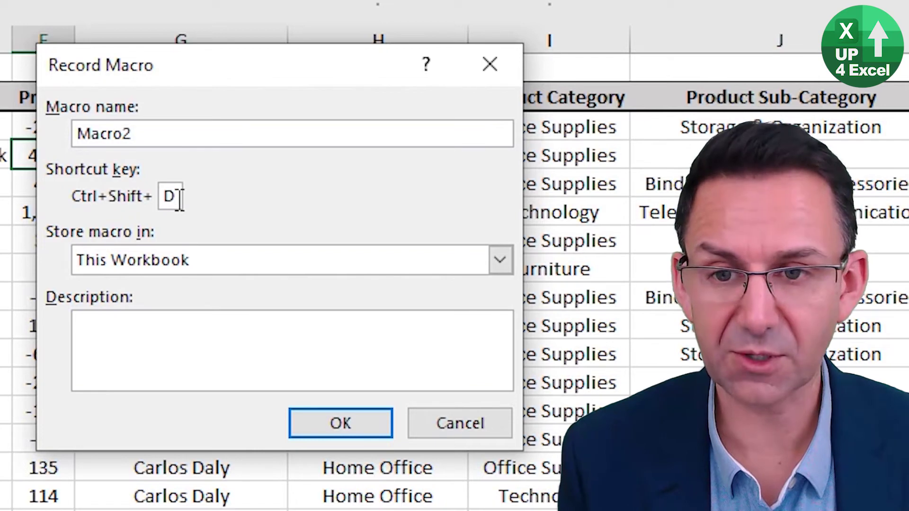
{"action": "key", "text": "BackSpace"}
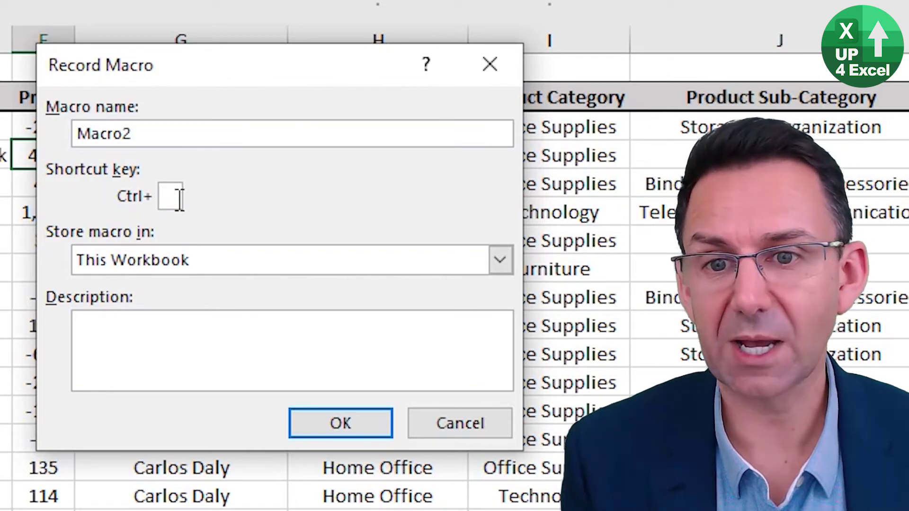
{"action": "type", "text": "F"}
{"action": "key", "text": "BackSpace"}
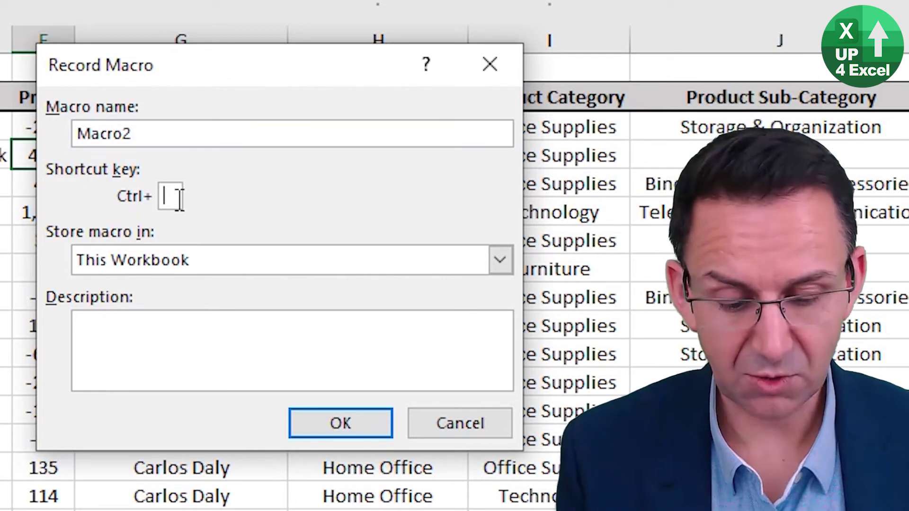
{"action": "type", "text": "f"}
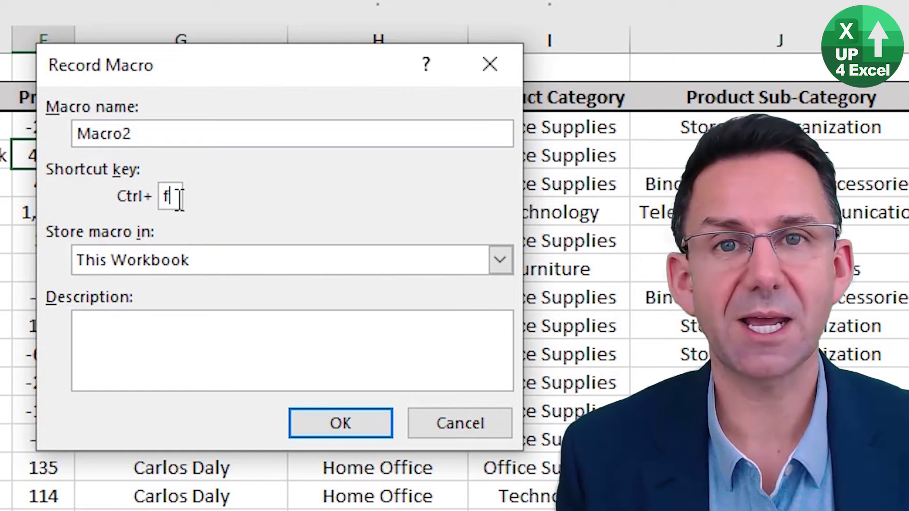